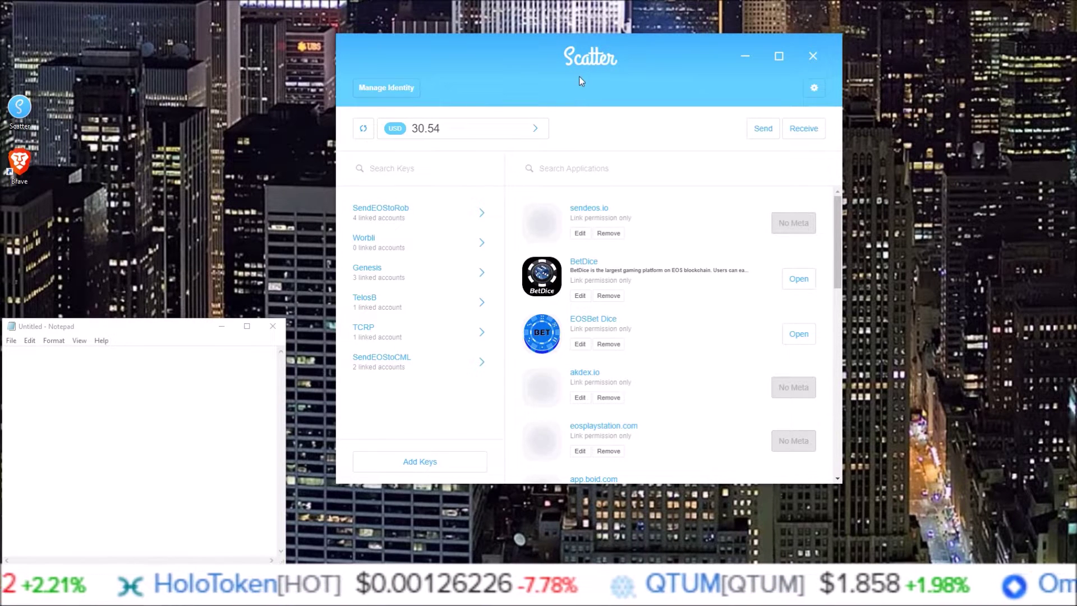
Nudge the Scatter wallet window aside while reviewing its linked keys.
left_click_drag(589, 73, 598, 71)
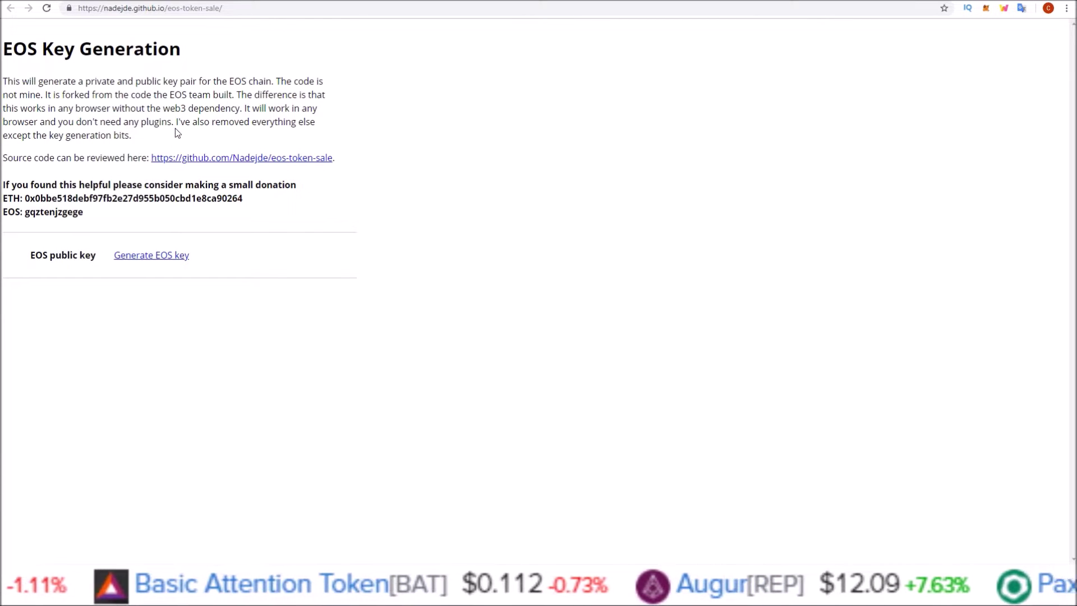
Generate a new EOS key pair and select its public and private key strings.
left_click(156, 259)
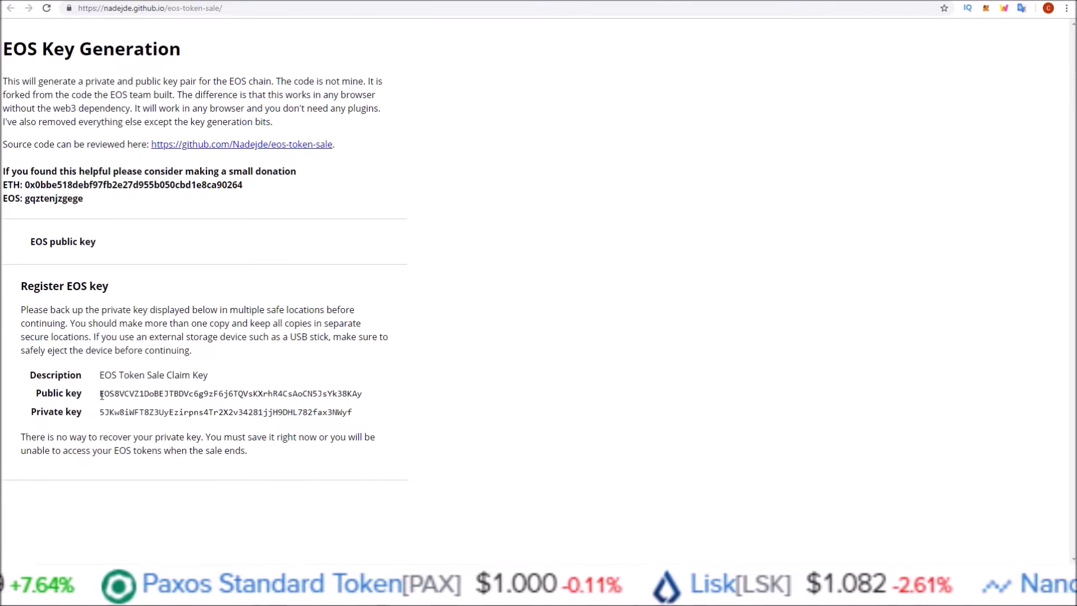
left_click_drag(100, 395, 362, 394)
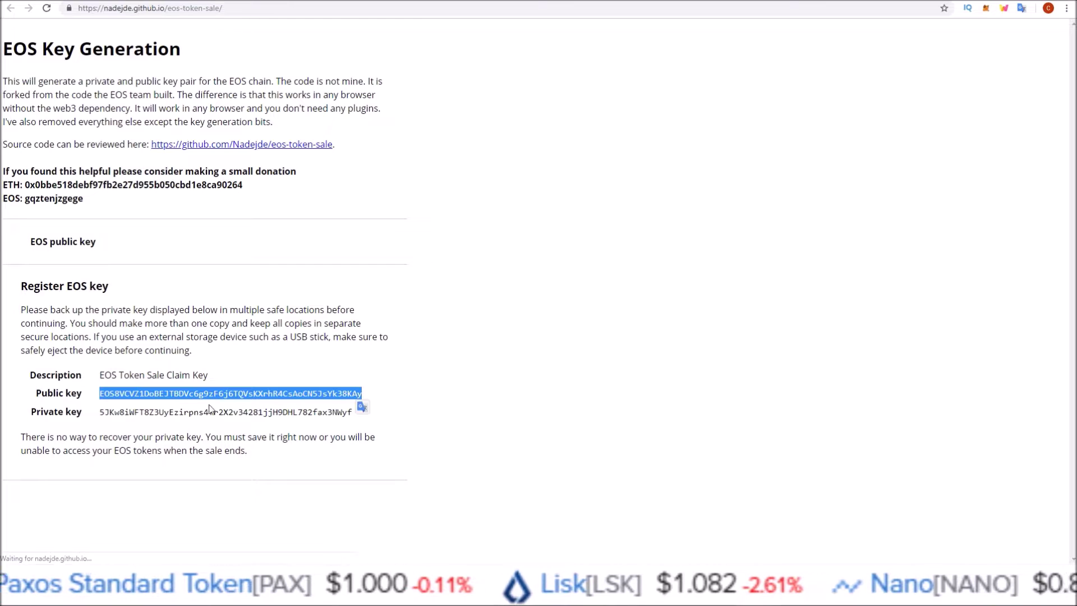
left_click_drag(100, 412, 355, 416)
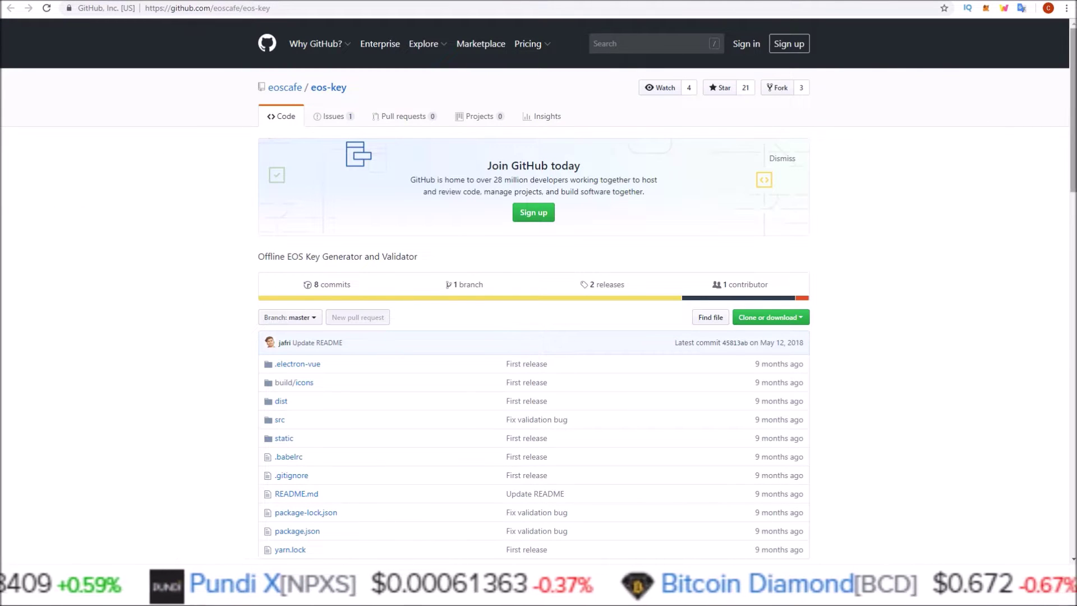
Check the eoscafe/eos-key releases, then scroll through the repository README.
mouse_move(1071, 70)
left_mouse_down()
mouse_move(1070, 91)
mouse_move(1071, 67)
left_mouse_up()
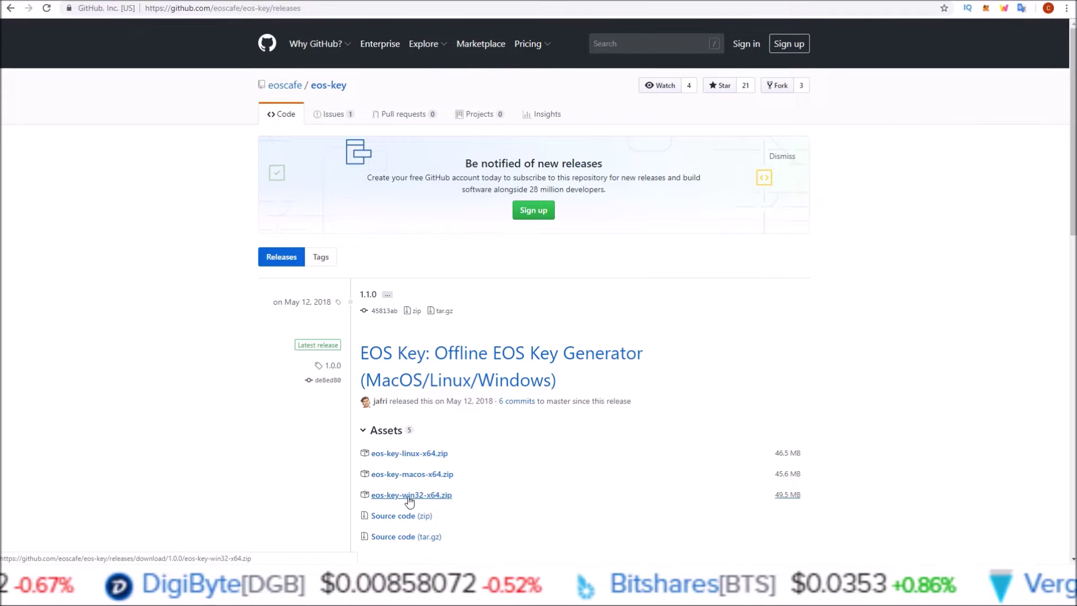
key("alt+Left")
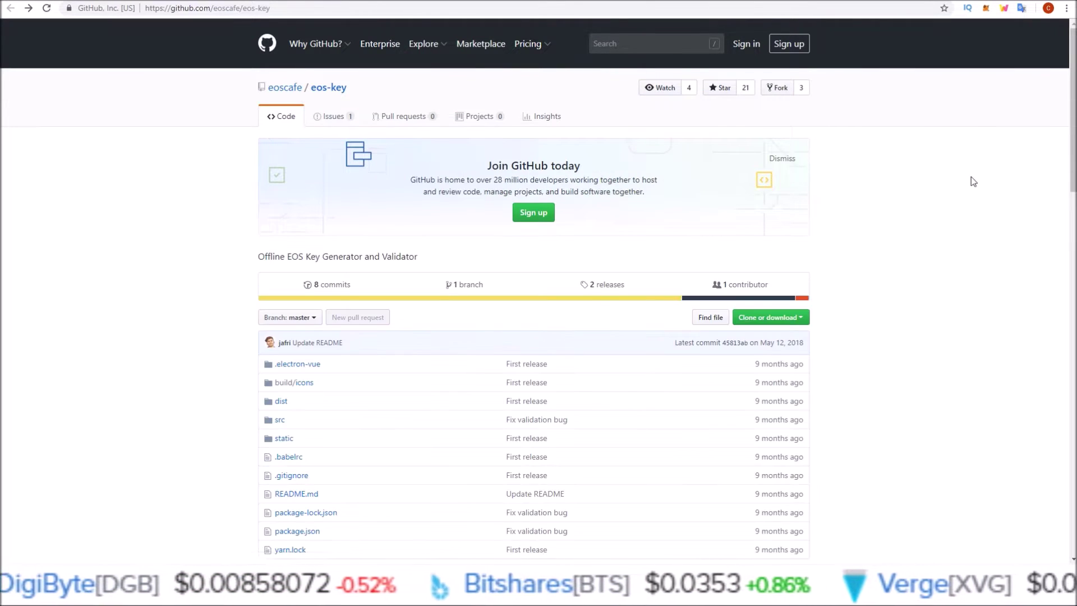
scroll(998, 202, "down", 10)
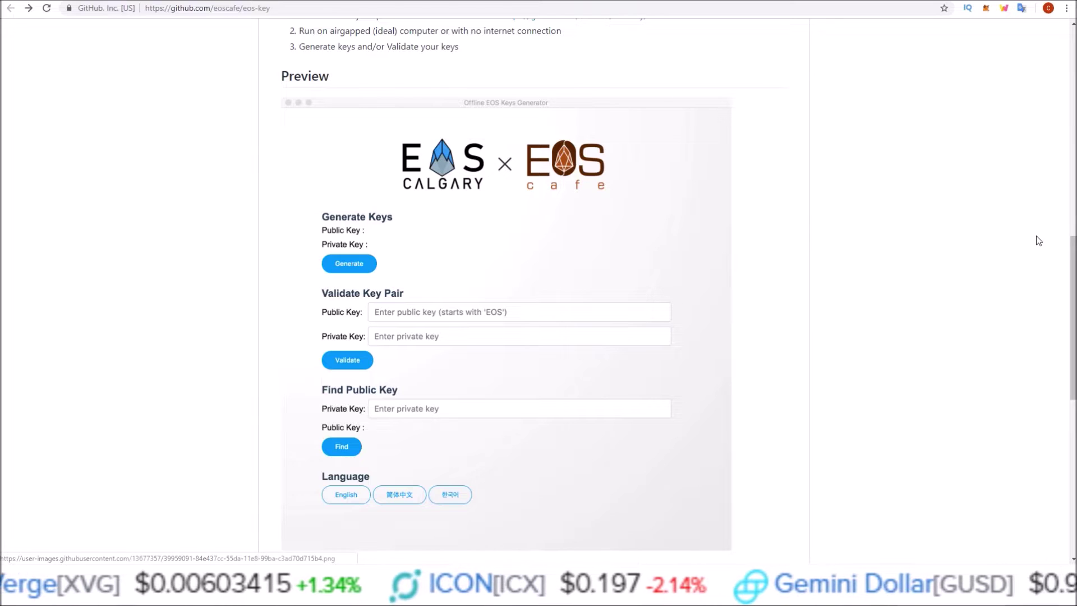
scroll(1036, 197, "up", 6)
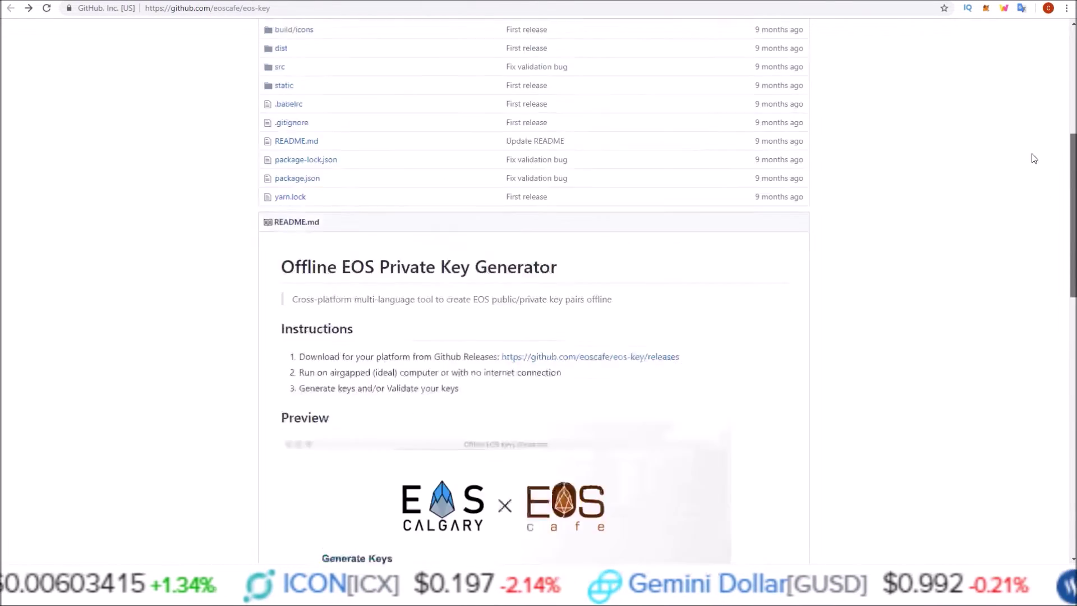
scroll(1007, 68, "up", 5)
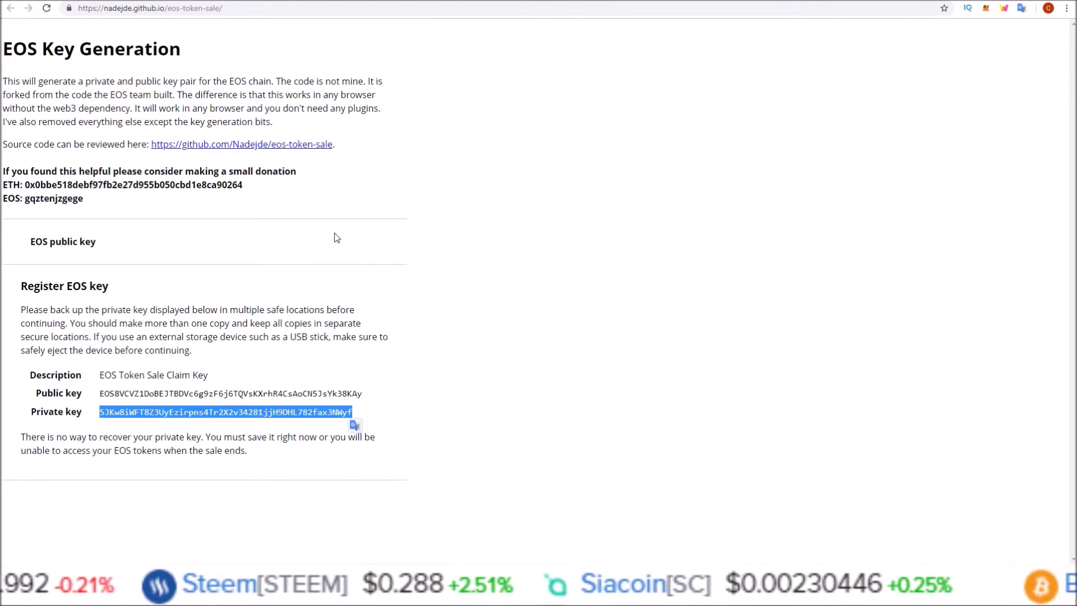
Reload the generator to discard the old keys and generate a fresh EOS key pair.
left_click(47, 9)
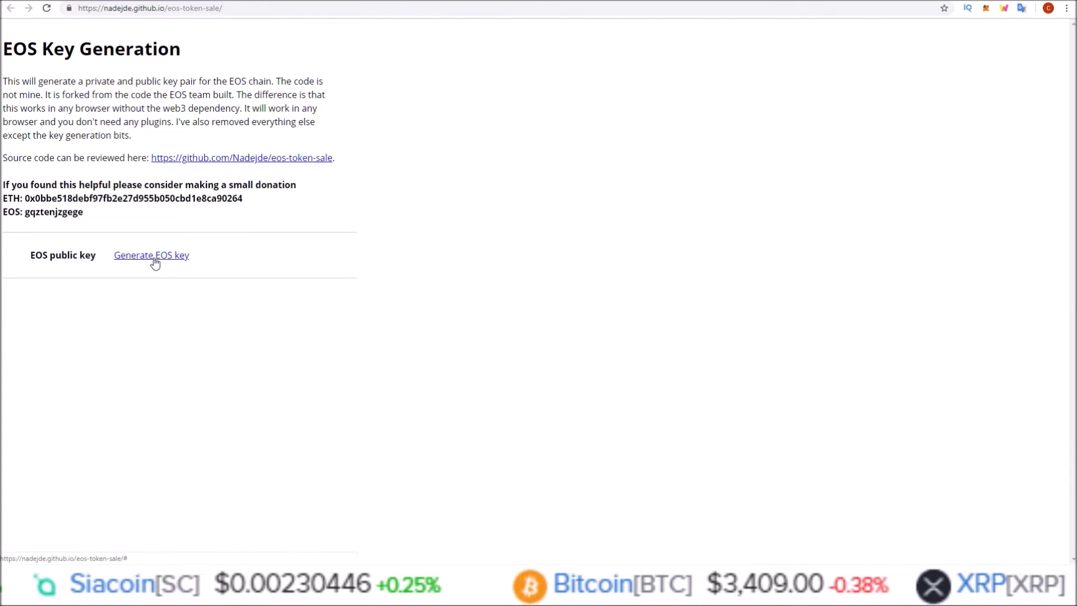
left_click(156, 259)
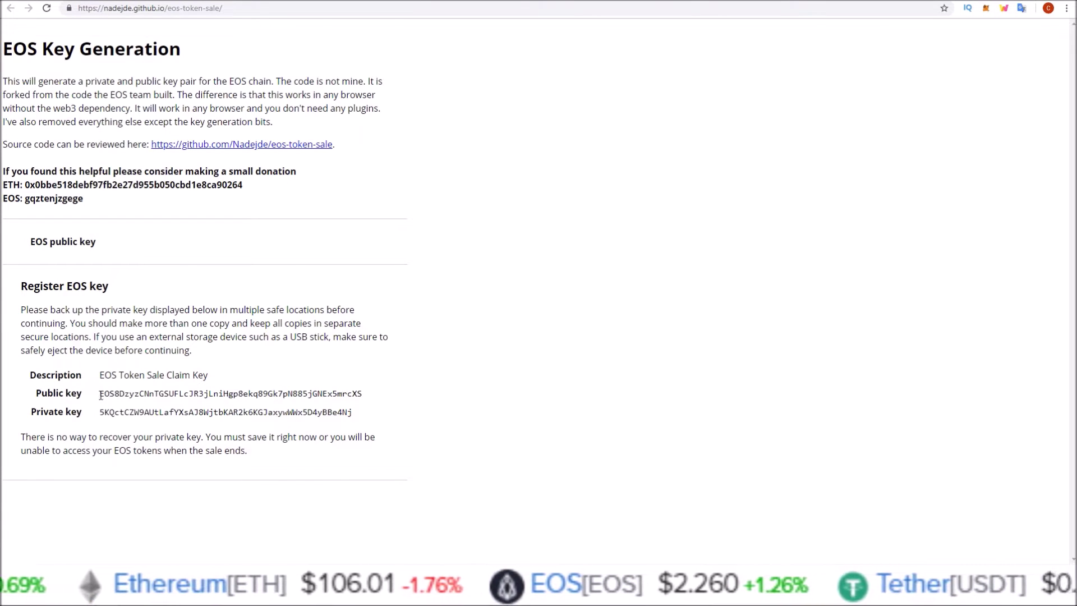
mouse_move(100, 395)
left_mouse_down()
mouse_move(368, 397)
mouse_move(347, 382)
left_mouse_up()
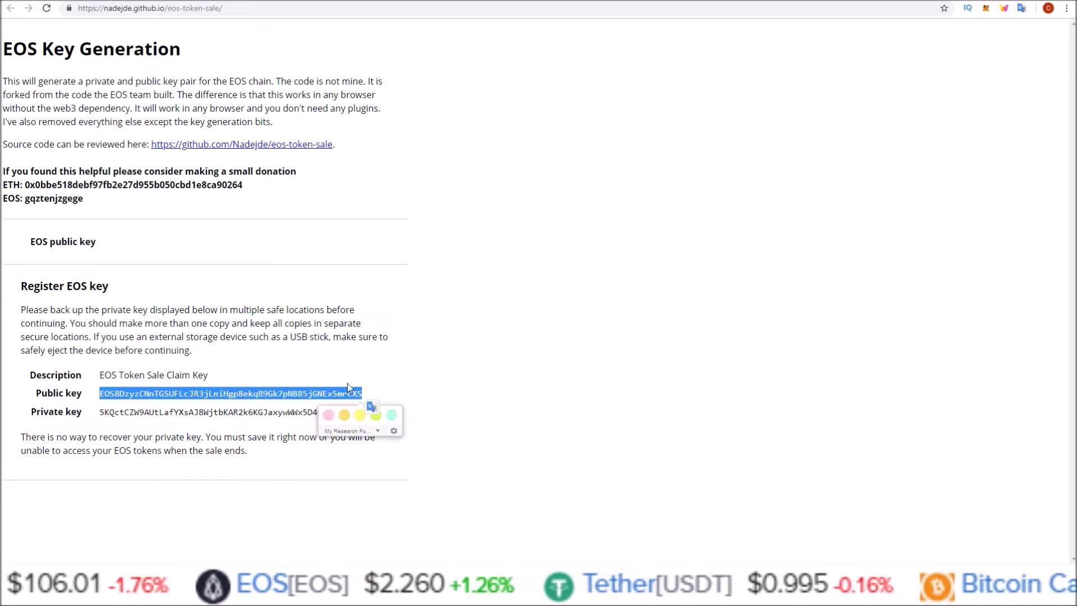
left_click(348, 383)
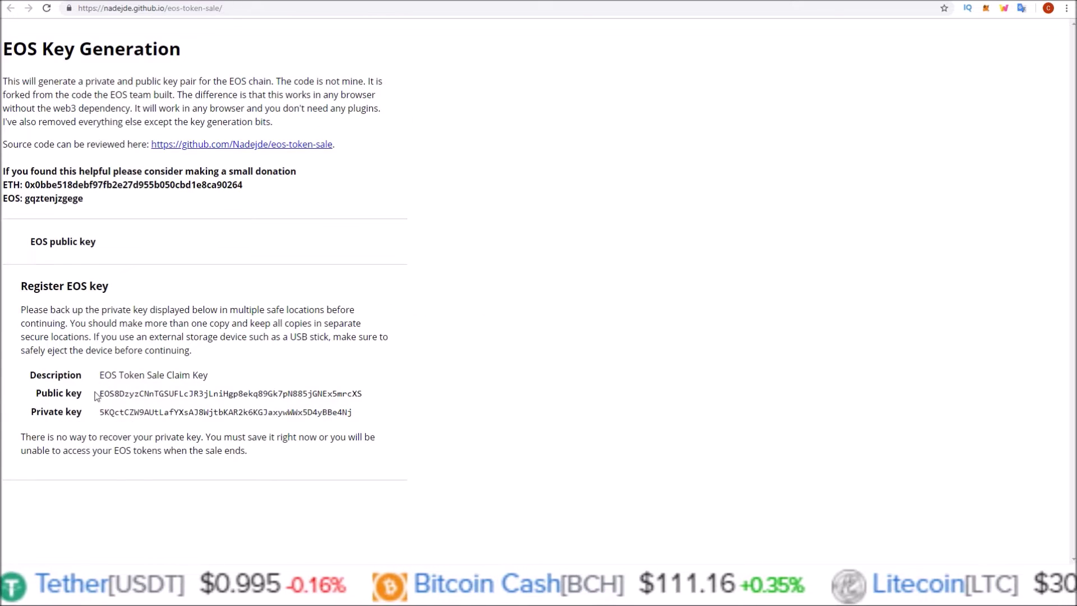
Copy both new key rows into Notepad and widen it so the full keys show.
left_click_drag(99, 393, 354, 414)
right_click(315, 399)
left_click(338, 406)
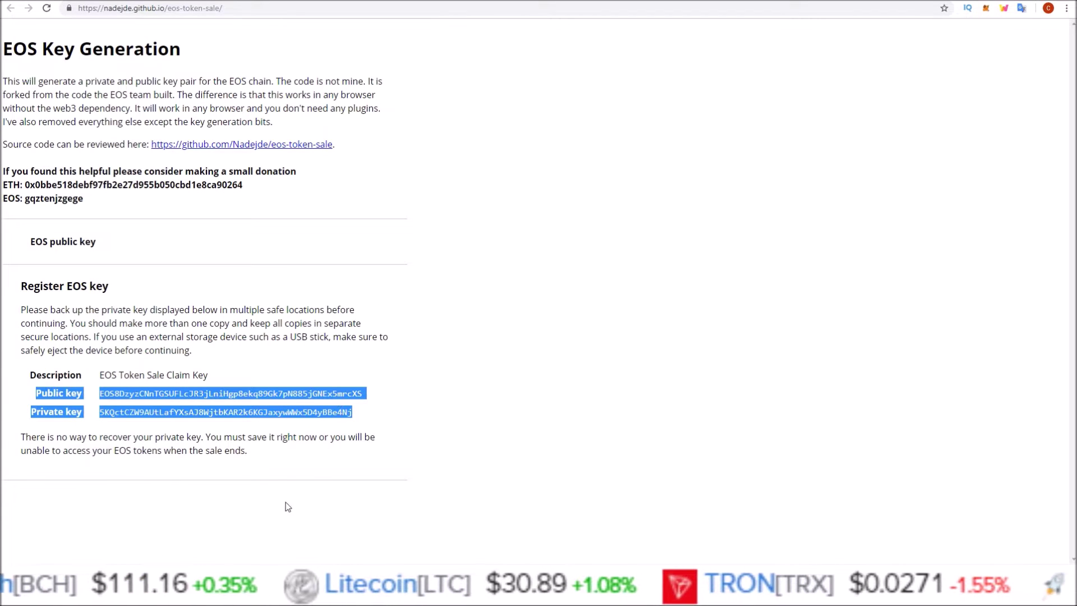
key("alt+Tab")
right_click(114, 420)
left_click(133, 314)
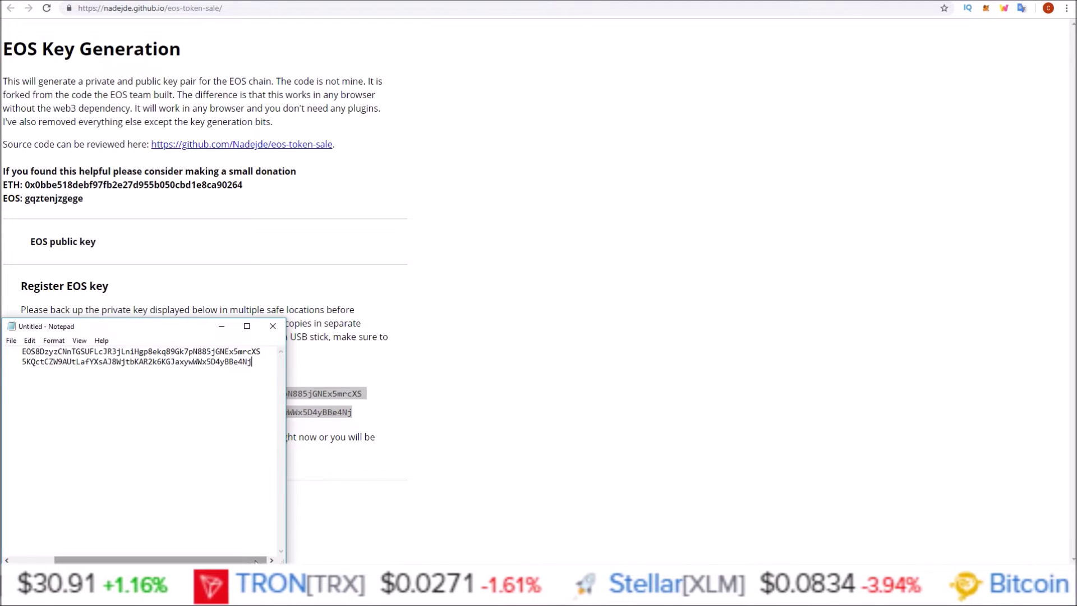
left_click_drag(255, 561, 212, 560)
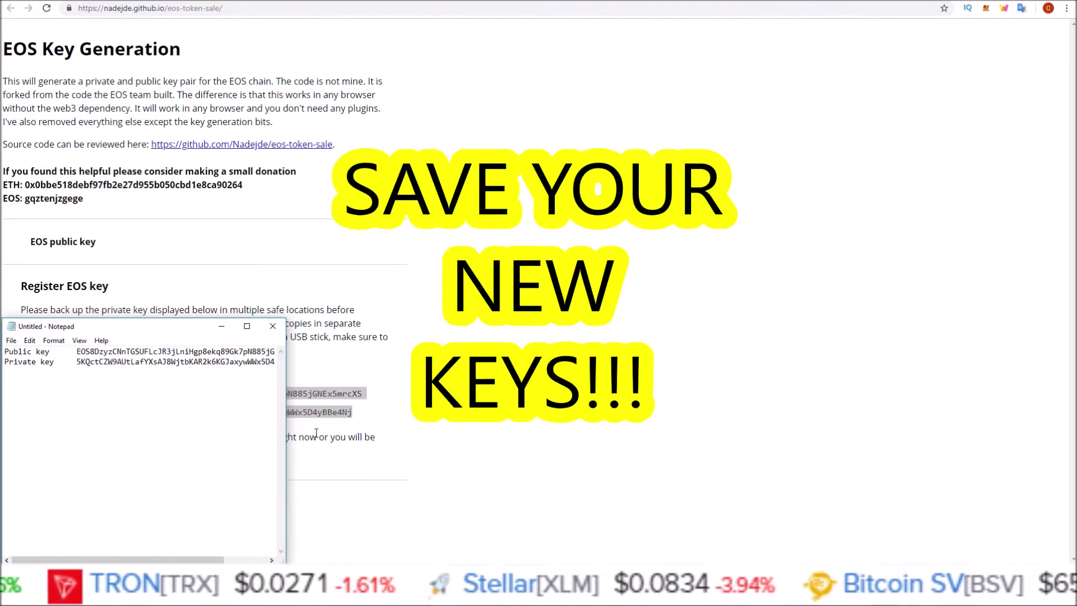
left_click_drag(286, 405, 349, 406)
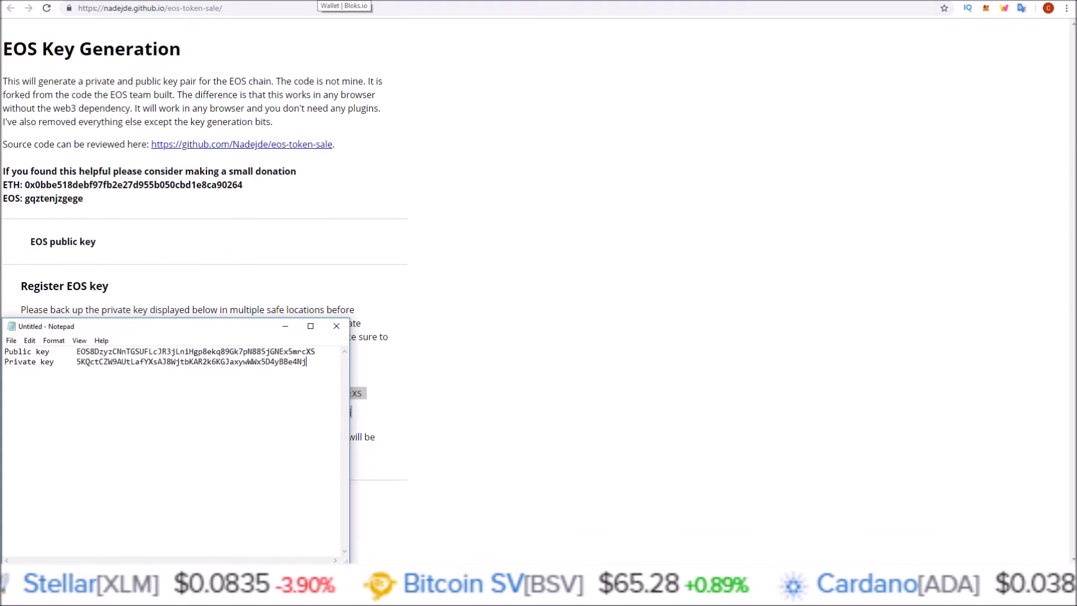
left_click(343, 2)
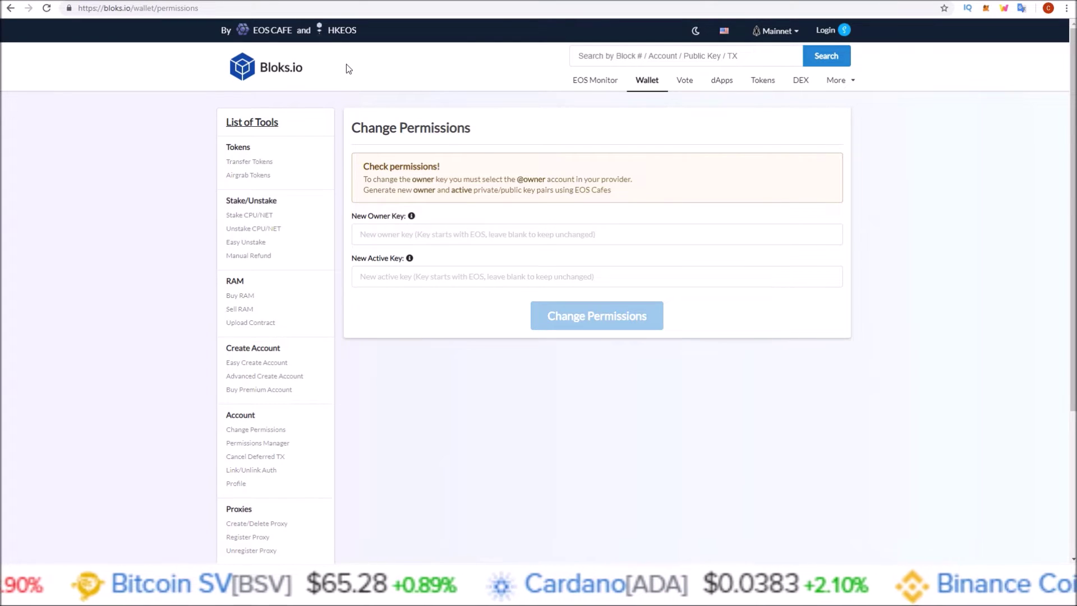
left_click(427, 7)
type("worbli.bloks.io/wallet/permissions")
key("Return")
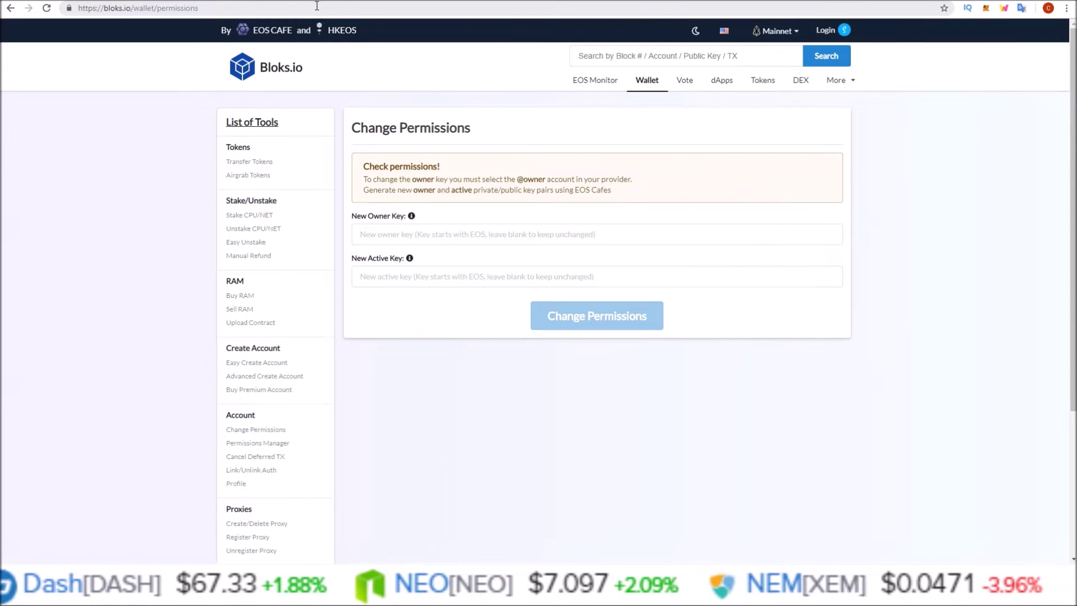
left_click(646, 86)
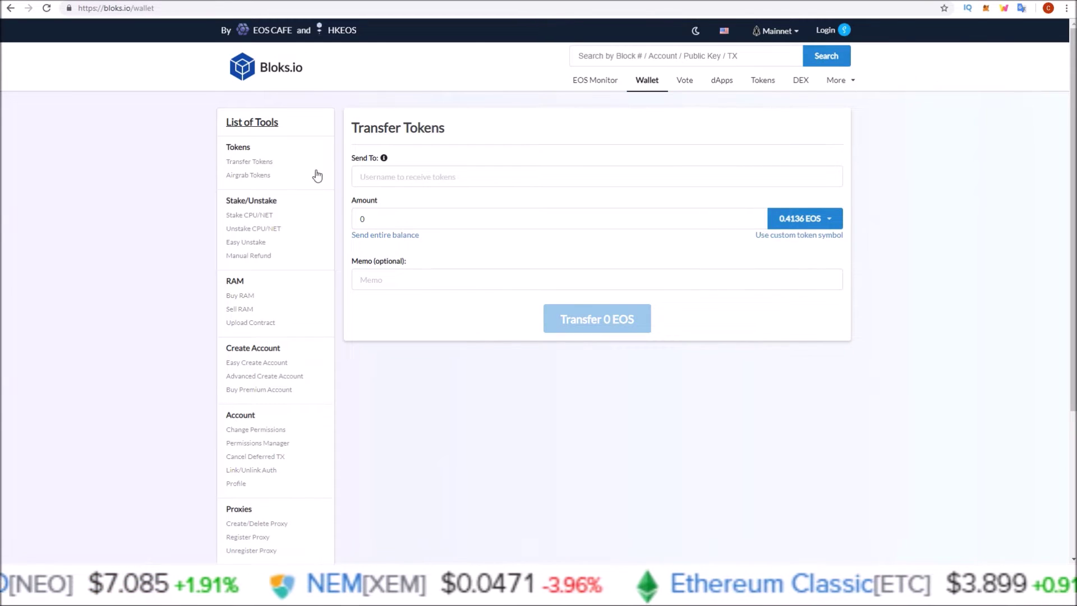
left_click(237, 430)
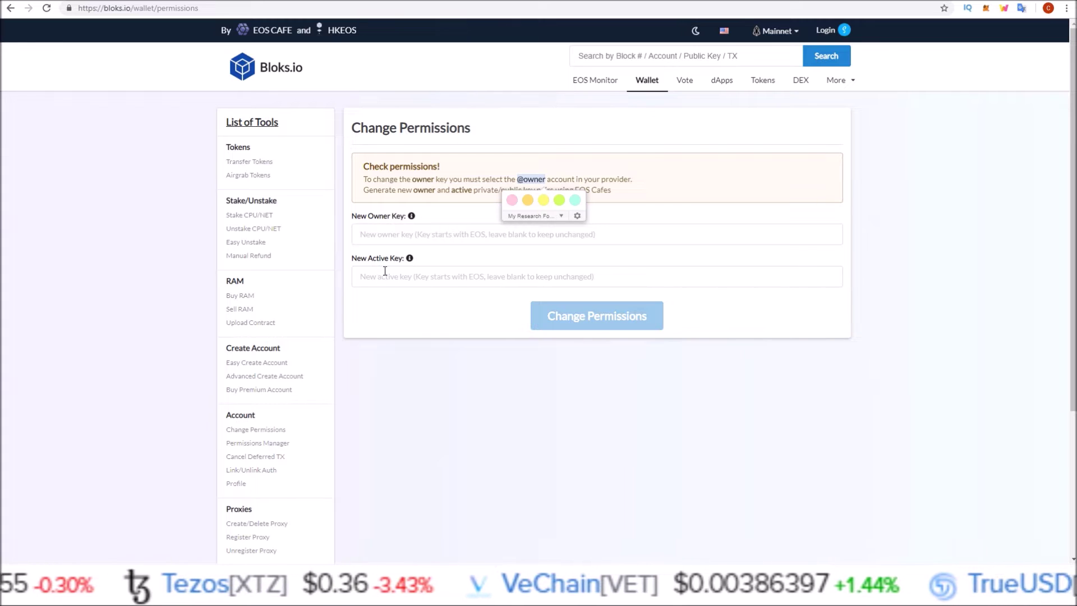
left_click(691, 143)
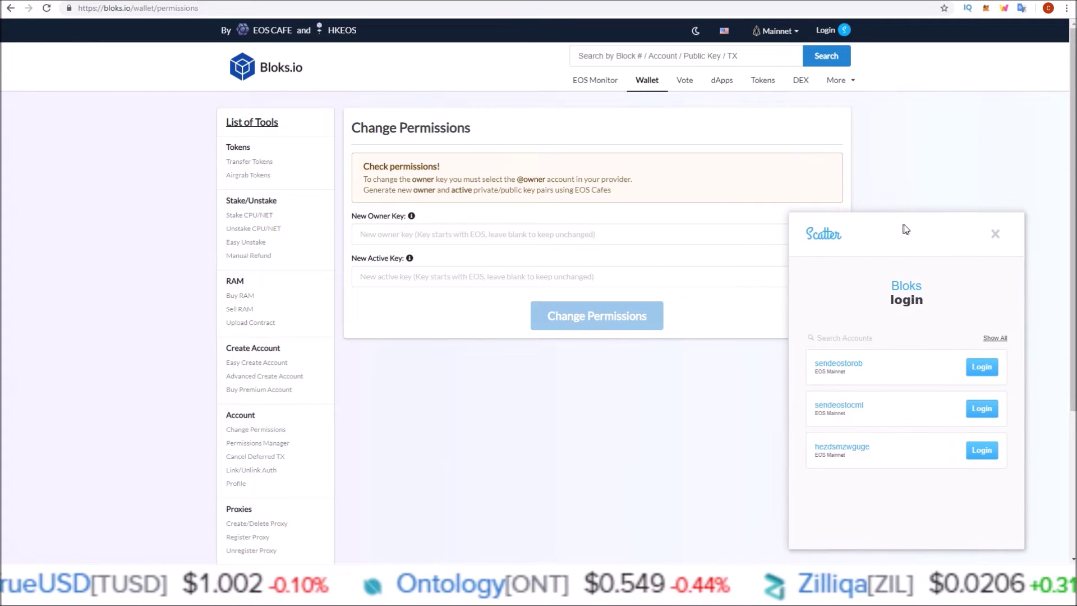
left_click_drag(903, 228, 939, 238)
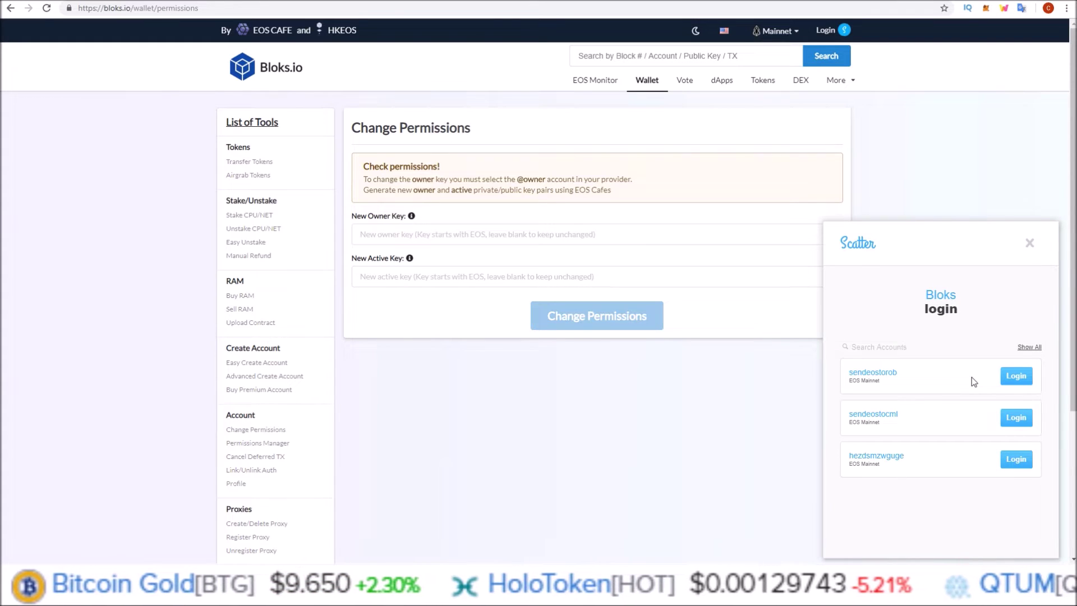
left_click(1028, 348)
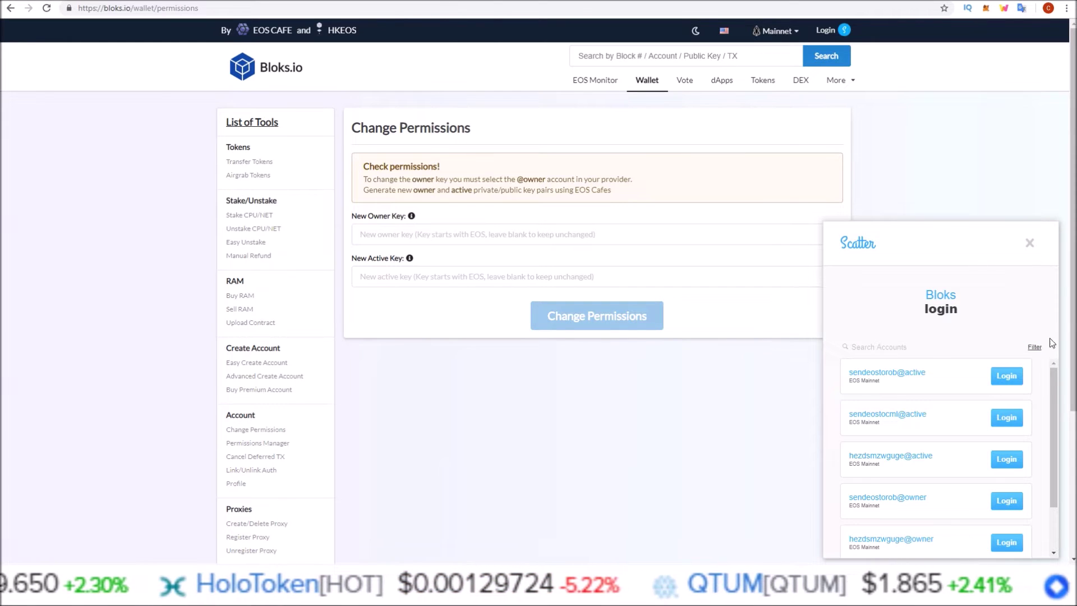
left_click_drag(994, 239, 986, 192)
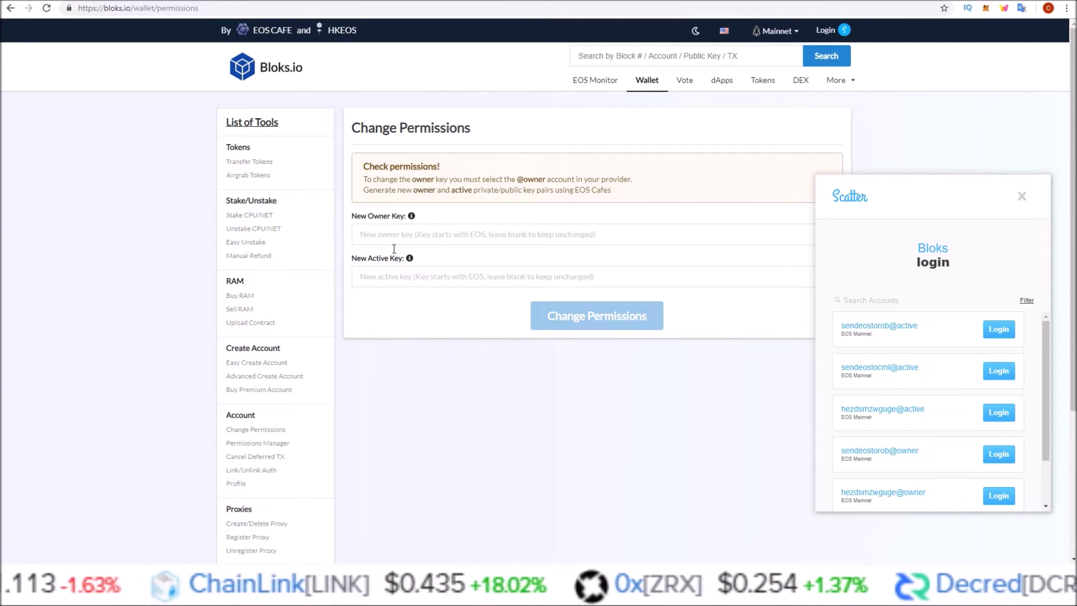
scroll(1038, 339, "down", 1)
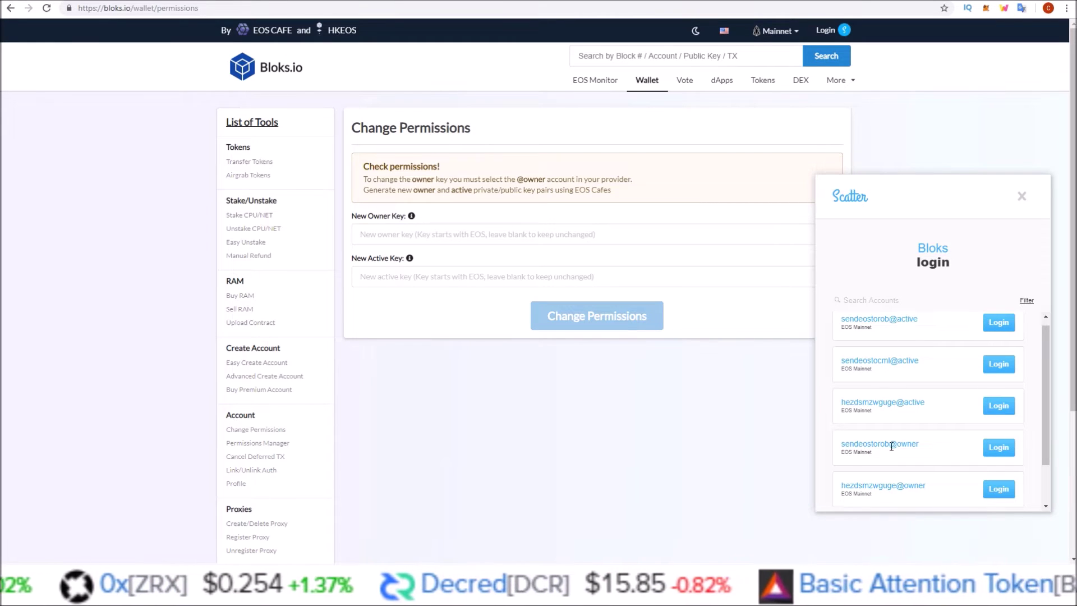
left_click(988, 449)
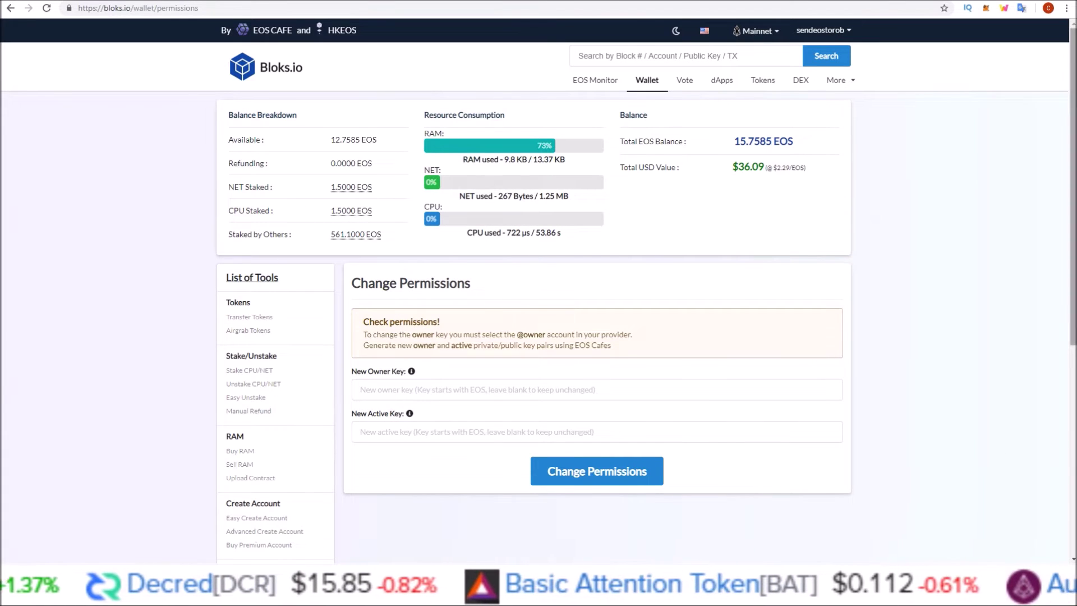
Copy the saved public key from the Notepad notes.
scroll(1075, 77, "down", 2)
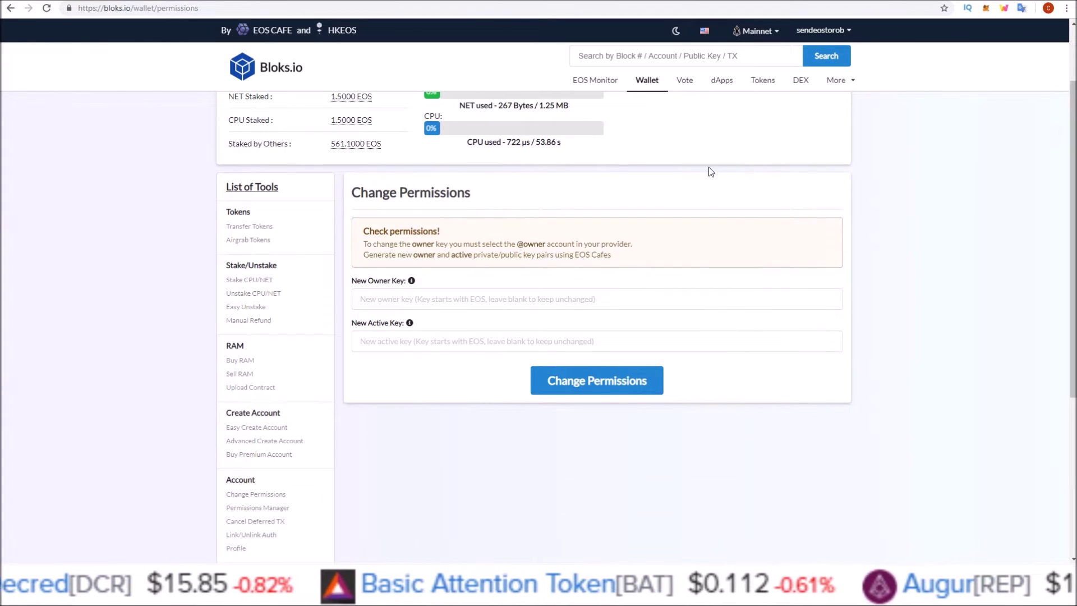
left_click(389, 300)
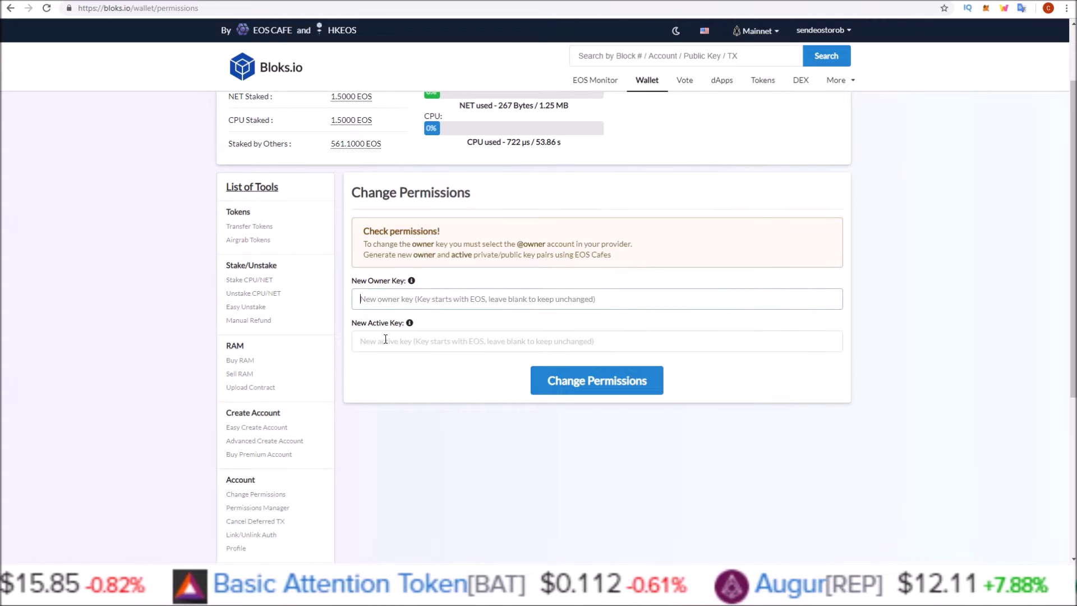
left_click(386, 341)
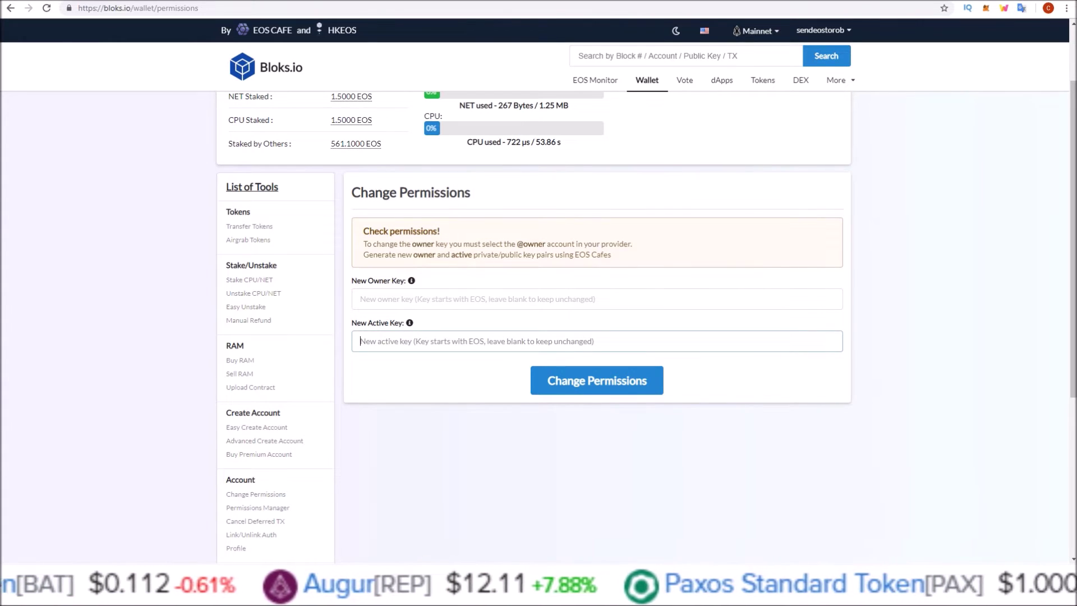
mouse_move(275, 594)
left_click(320, 532)
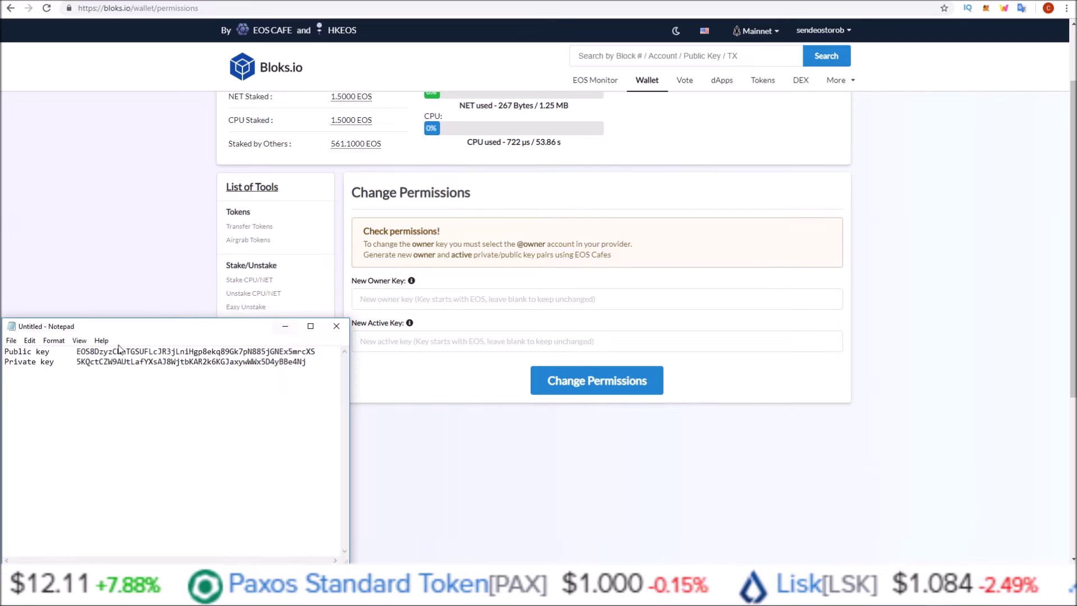
left_click_drag(77, 351, 316, 351)
right_click(312, 351)
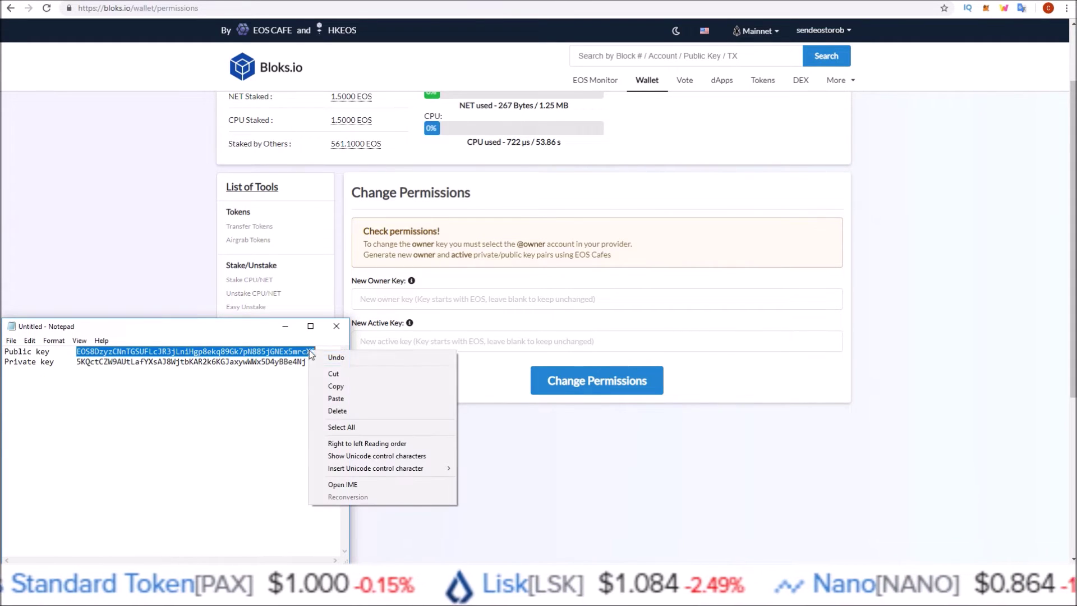
left_click(345, 389)
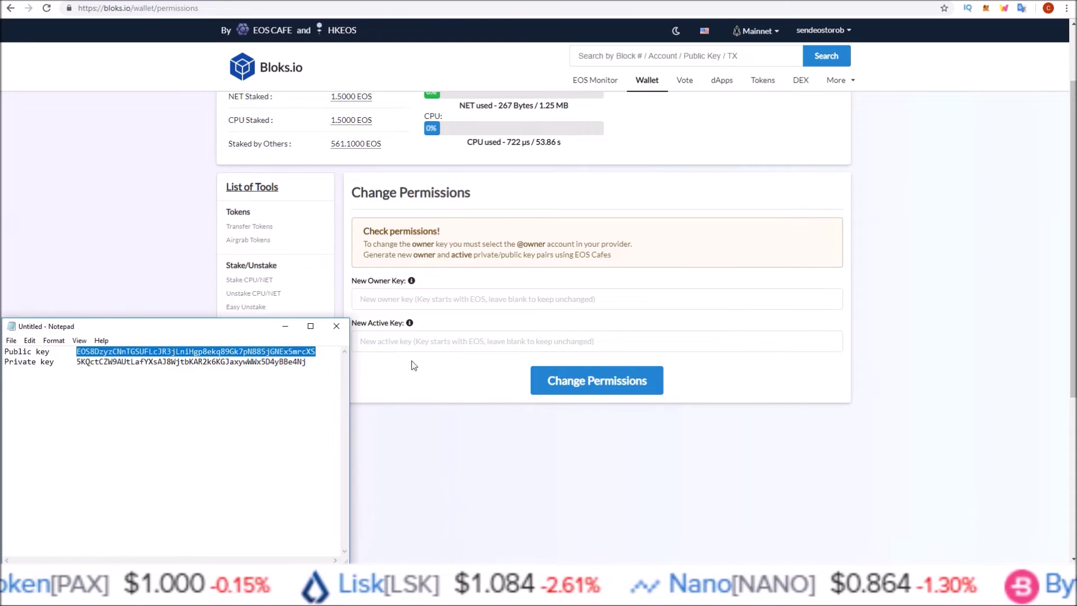
right_click(203, 351)
left_click(231, 390)
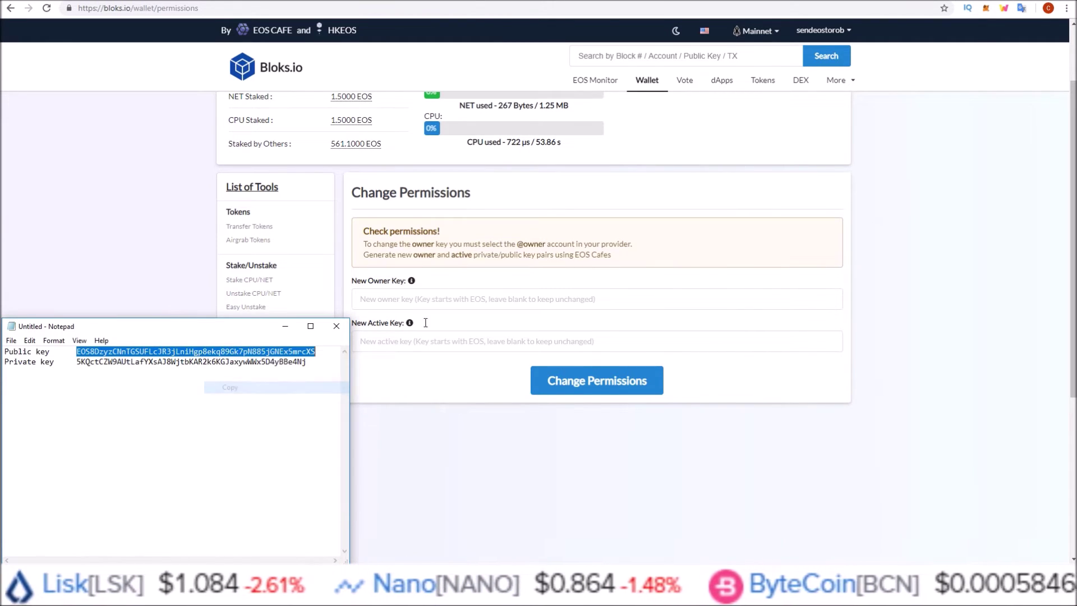
Paste the public key into New Active Key, then cut it and paste it into New Owner Key.
left_click(440, 344)
right_click(440, 351)
left_click(469, 429)
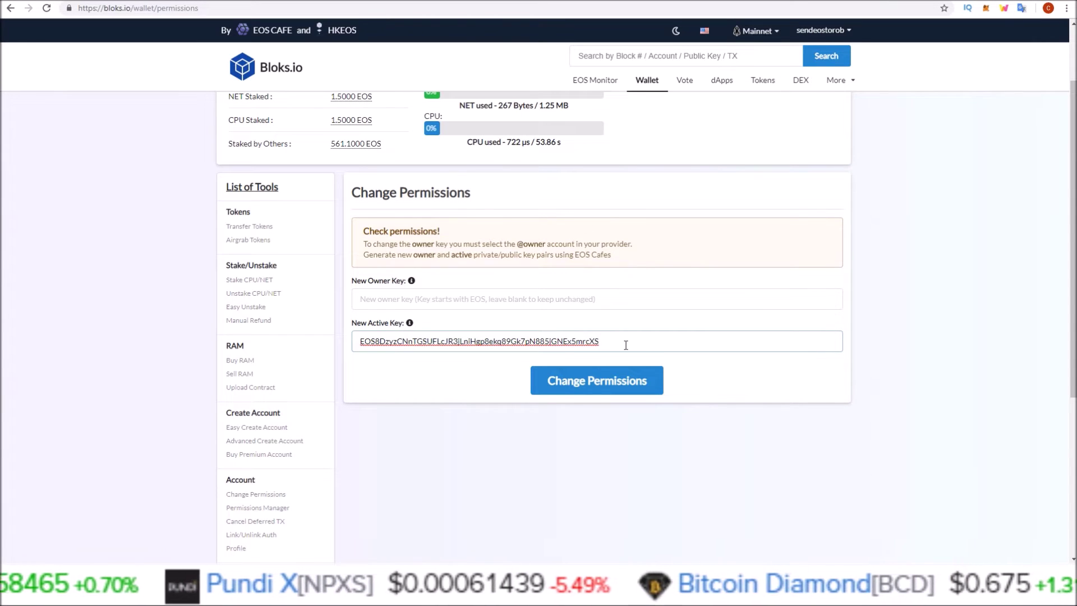
left_click_drag(598, 341, 344, 342)
right_click(375, 338)
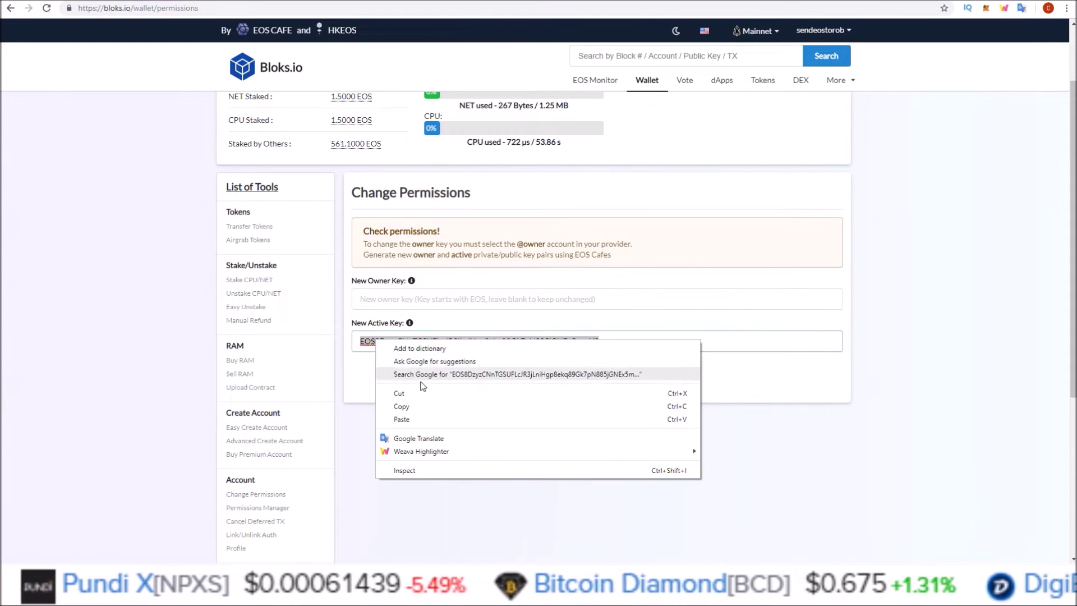
left_click(401, 393)
left_click(383, 303)
right_click(381, 303)
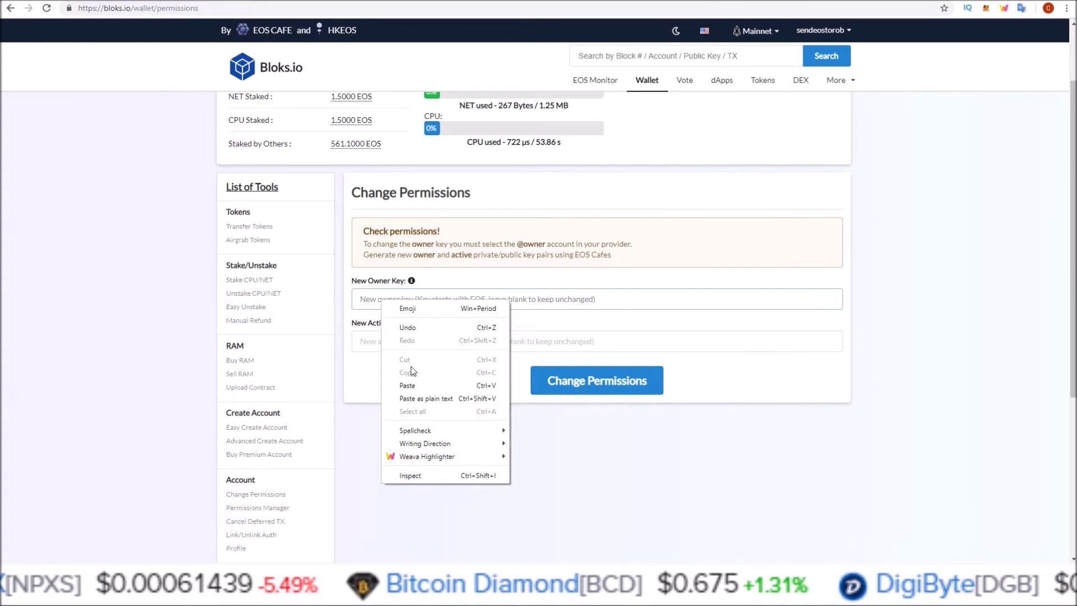
left_click(409, 381)
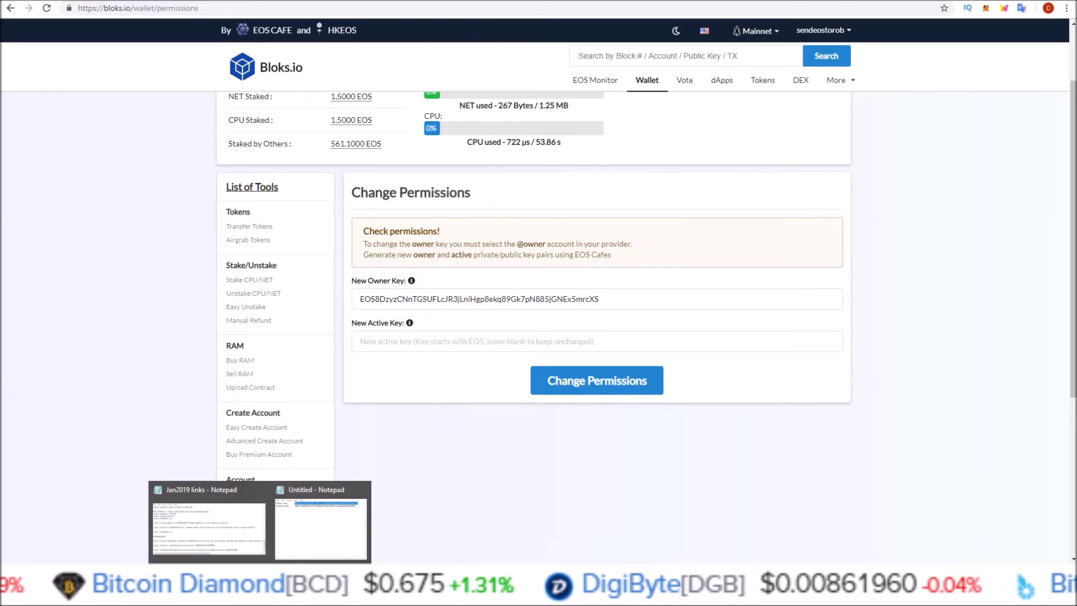
left_click(208, 525)
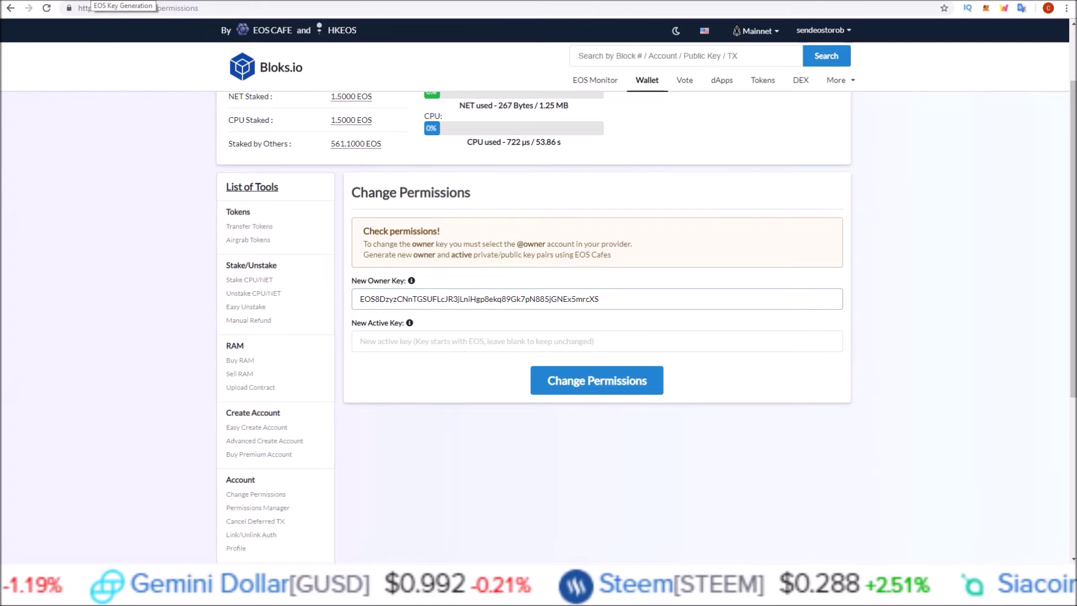
key("ctrl+Tab")
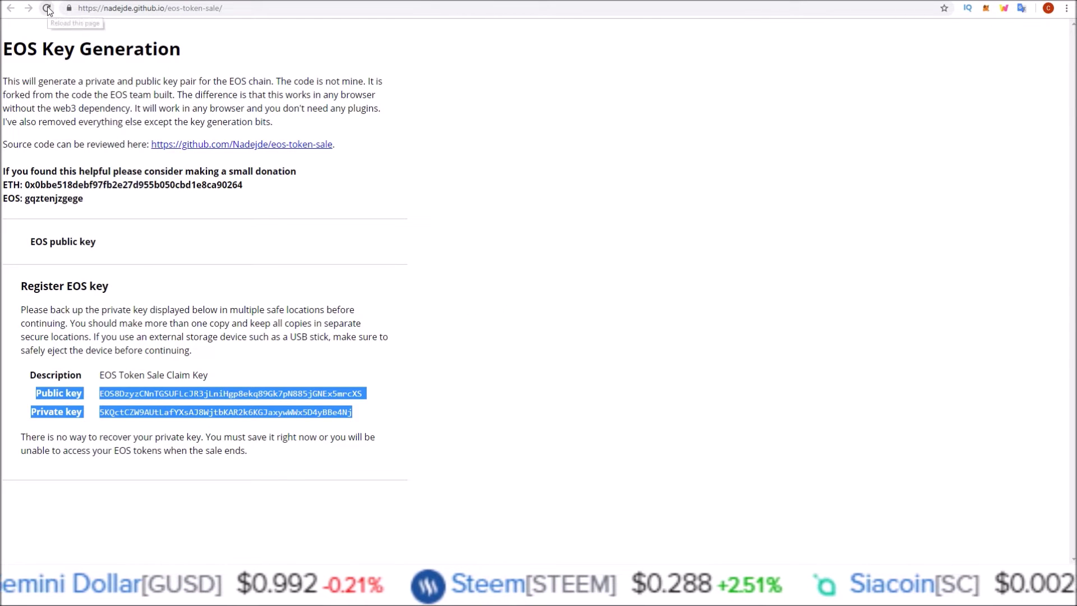
Reload the generator, create a second EOS key pair, and copy both keys.
left_click(47, 7)
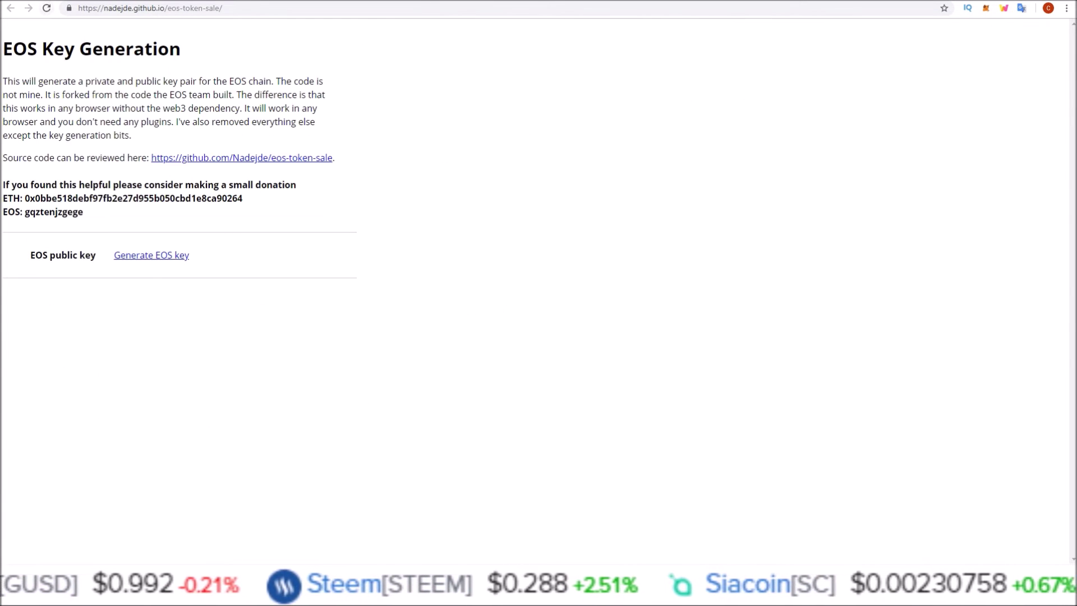
left_click(144, 257)
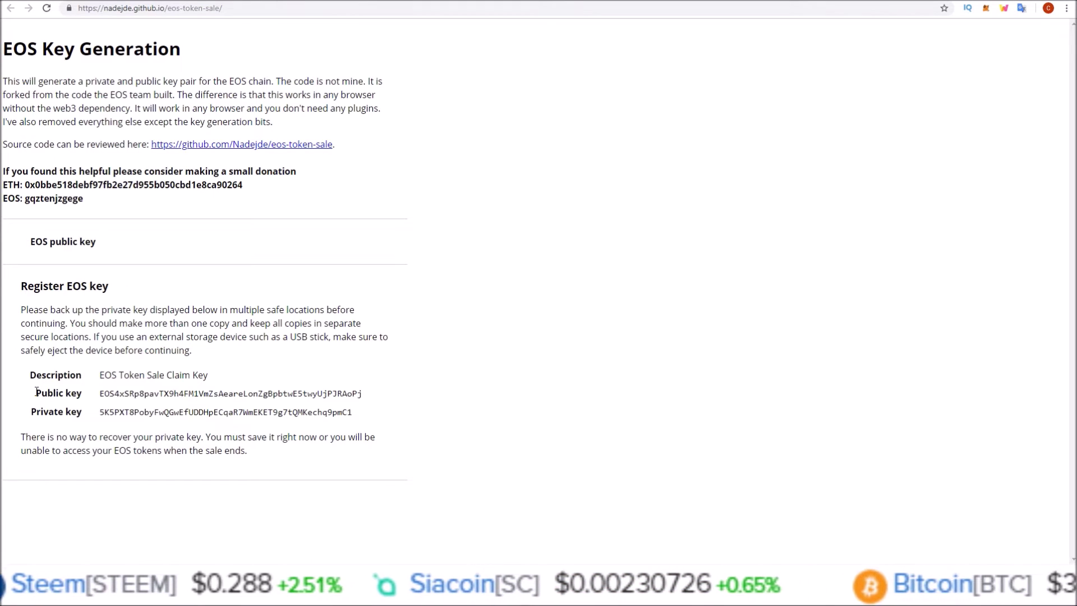
left_click_drag(35, 392, 351, 413)
right_click(327, 398)
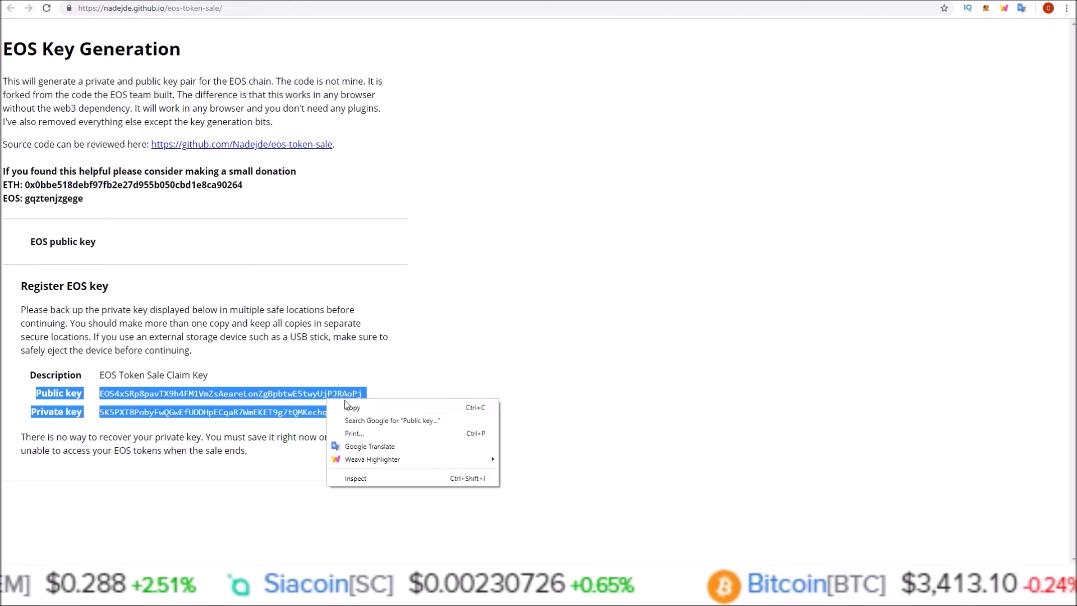
left_click(348, 412)
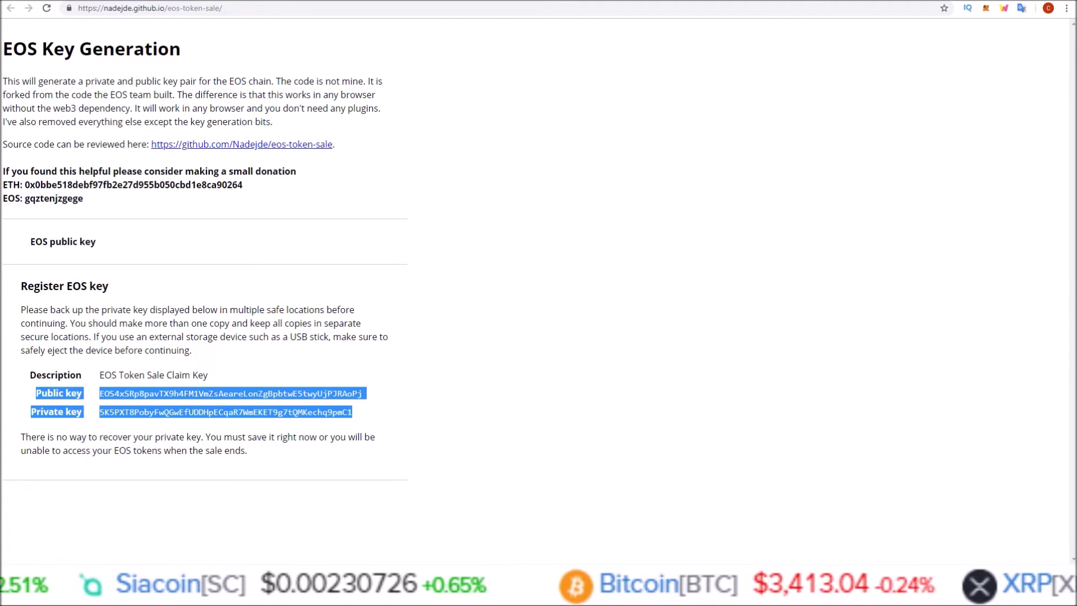
left_click(204, 521)
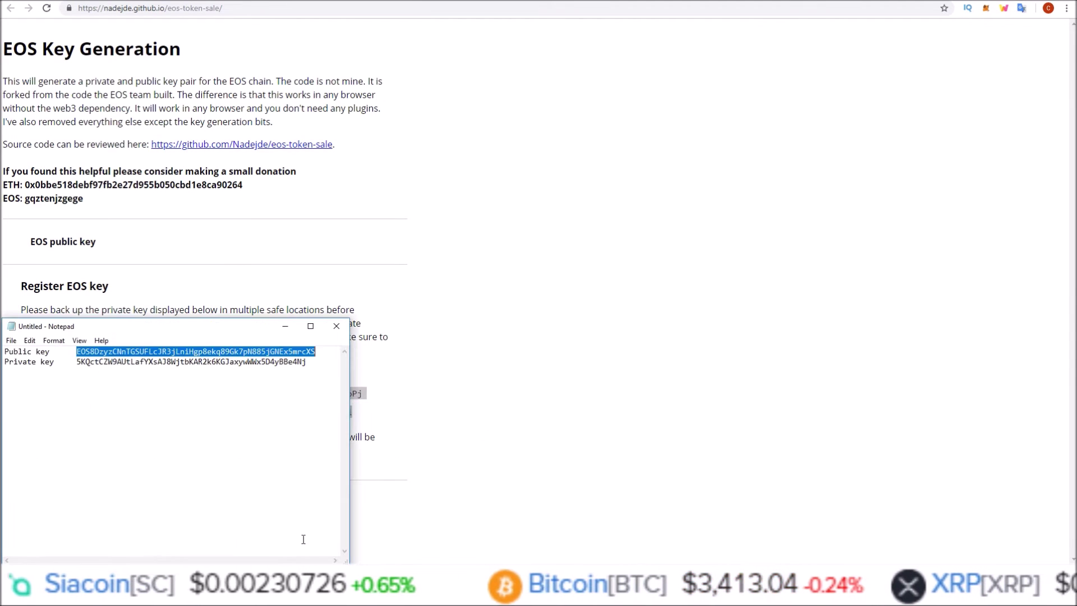
Paste the second key pair below the first in Notepad and copy its public key.
left_click(326, 361)
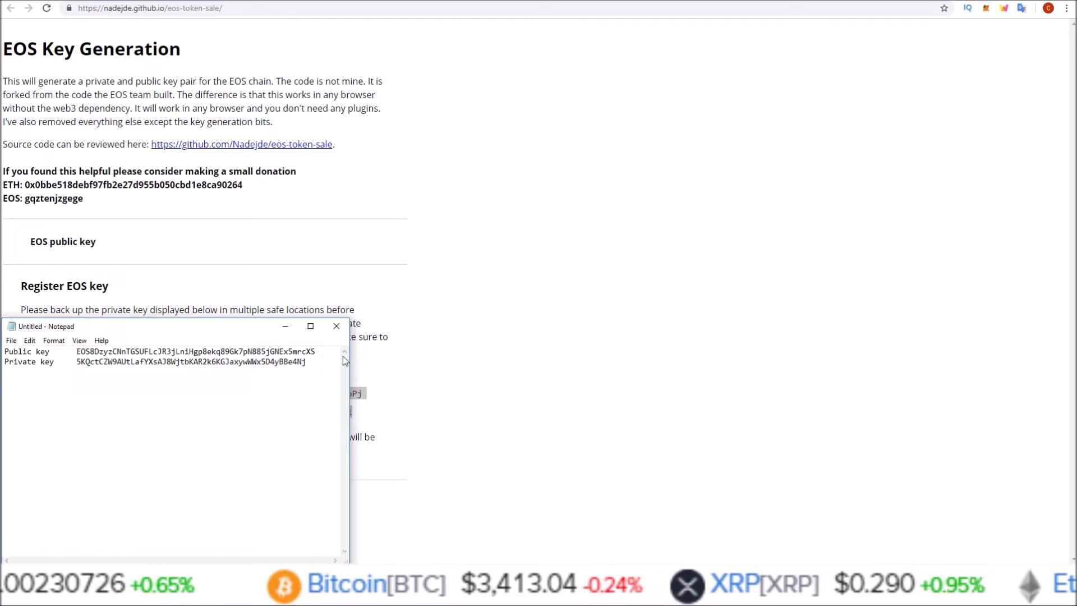
right_click(15, 383)
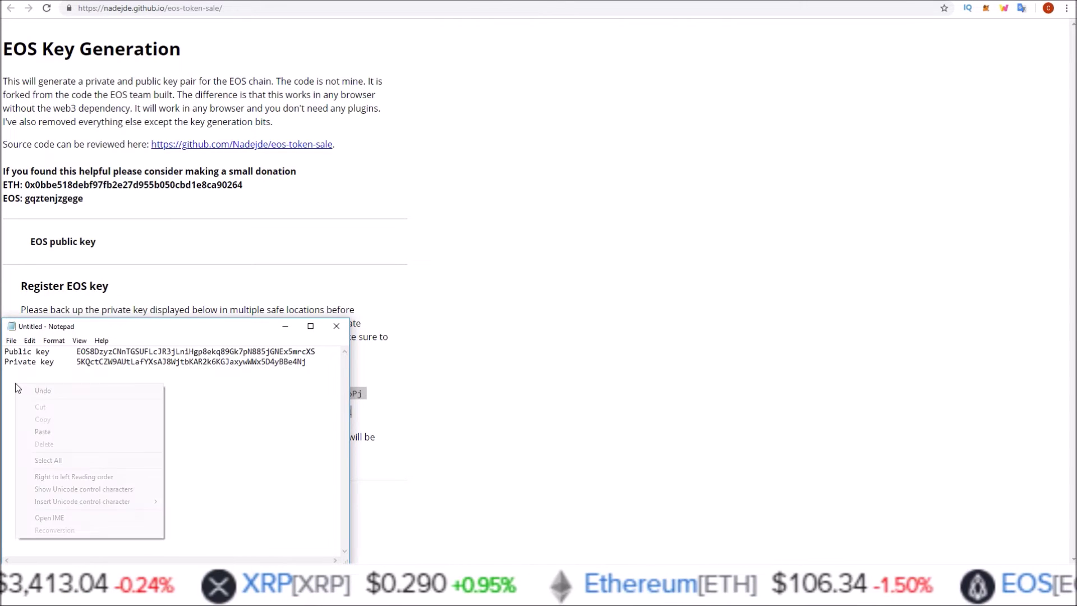
left_click(43, 431)
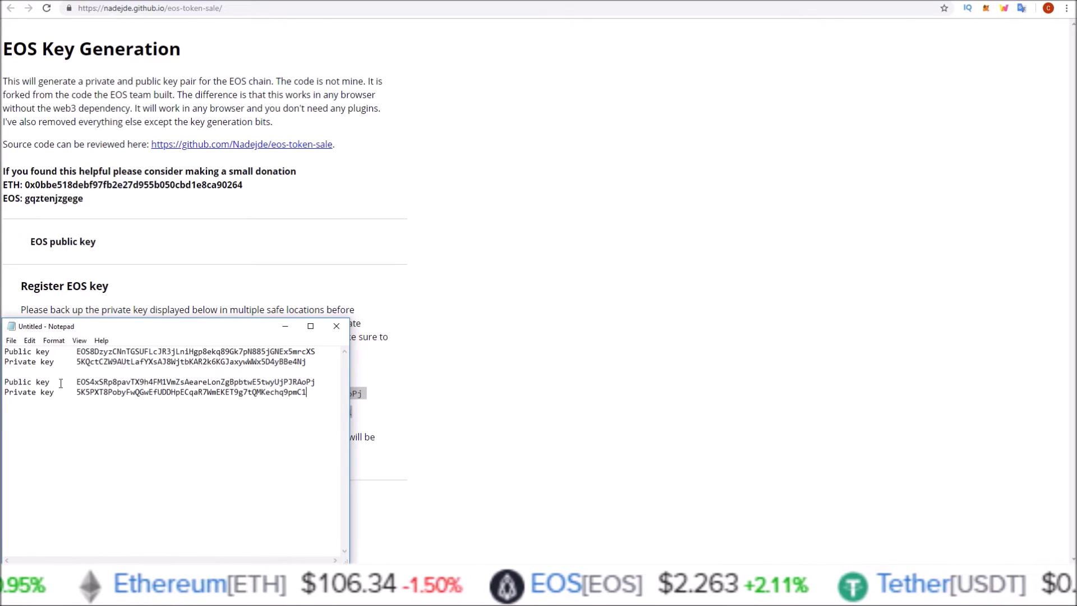
mouse_move(77, 381)
left_mouse_down()
mouse_move(104, 382)
mouse_move(11, 382)
mouse_move(315, 382)
mouse_move(77, 382)
left_mouse_up()
left_click(317, 382)
right_click(90, 384)
left_click(130, 417)
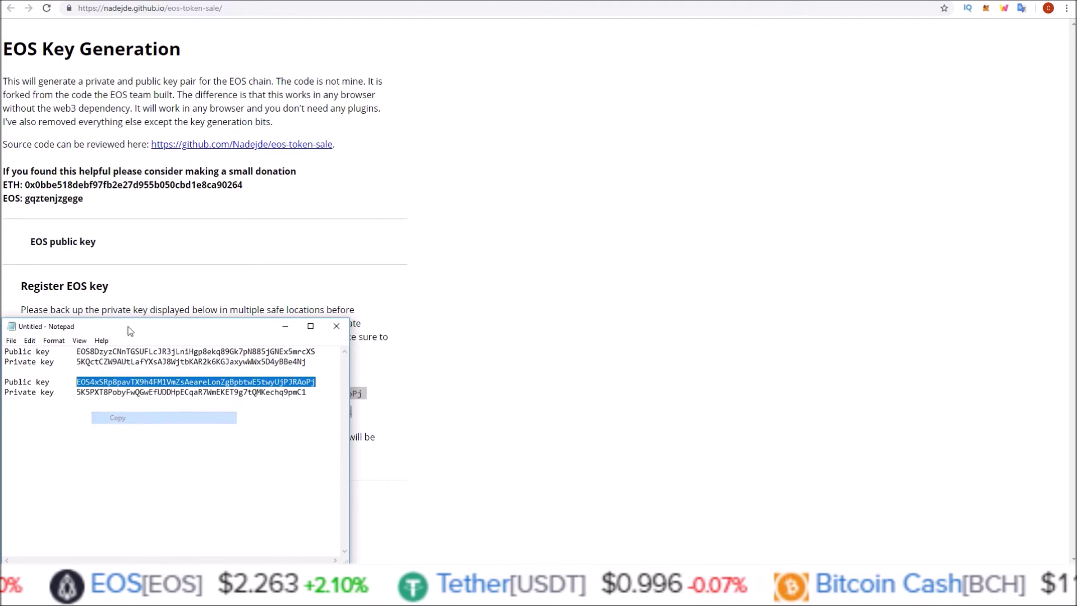
key("alt+Tab")
Paste the second public key into New Active Key, then log out of the account.
left_click(375, 342)
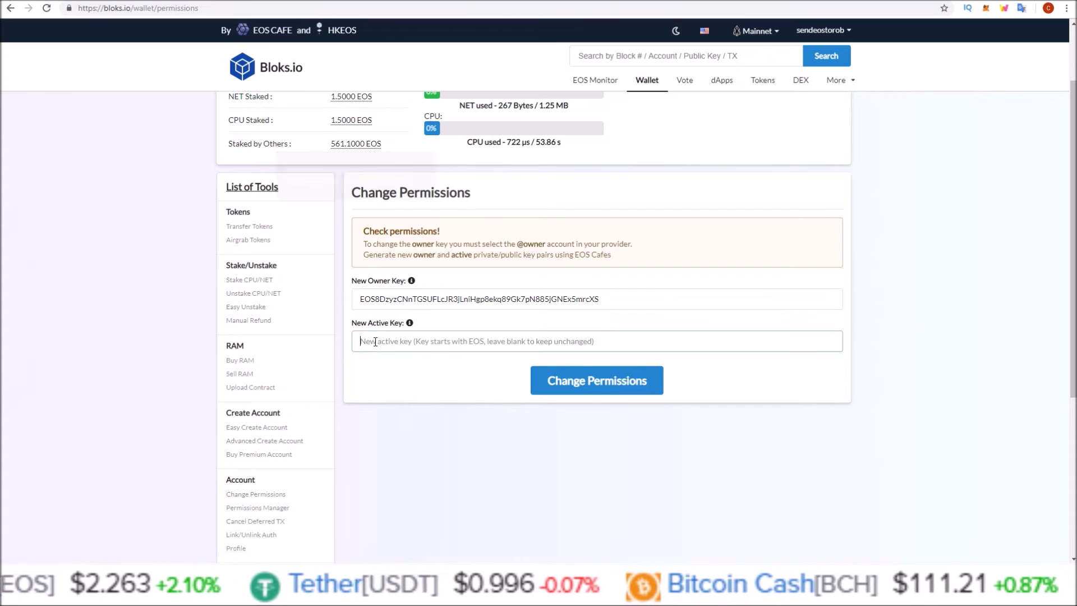
right_click(375, 344)
left_click(416, 427)
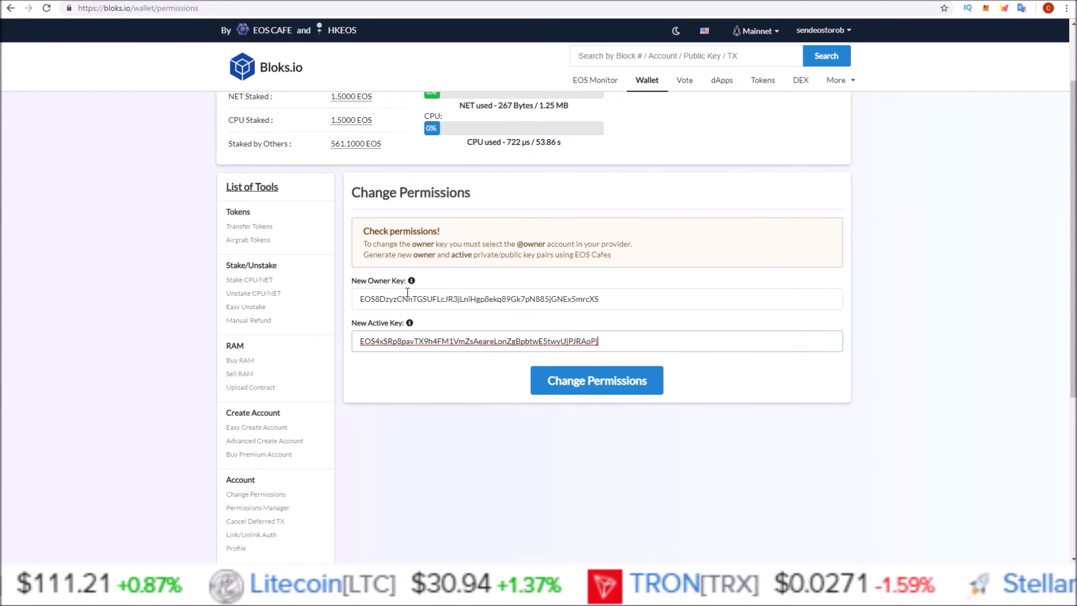
left_click(814, 32)
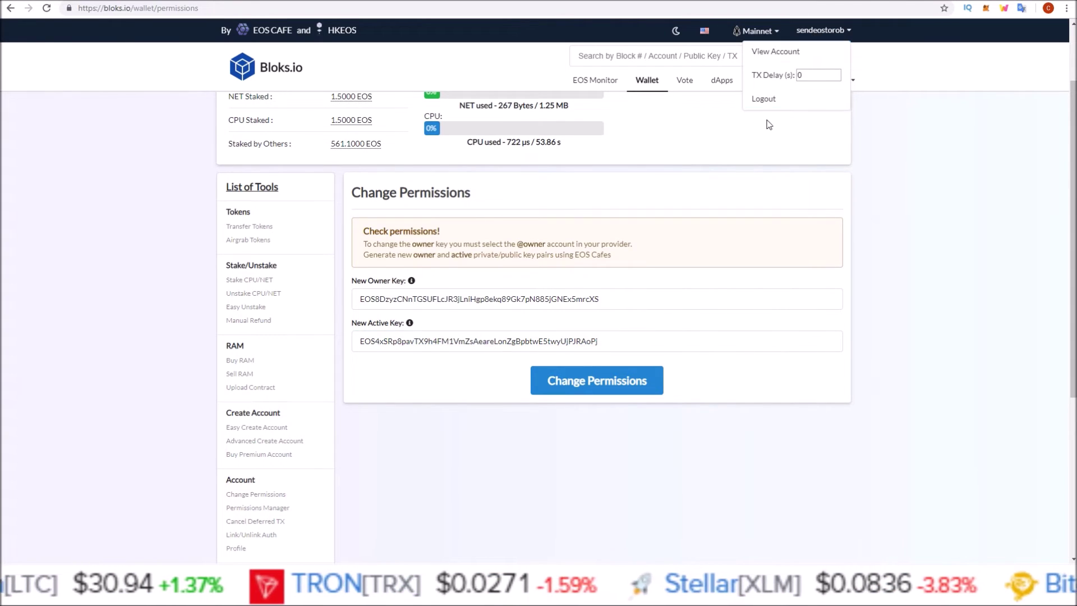
left_click(762, 103)
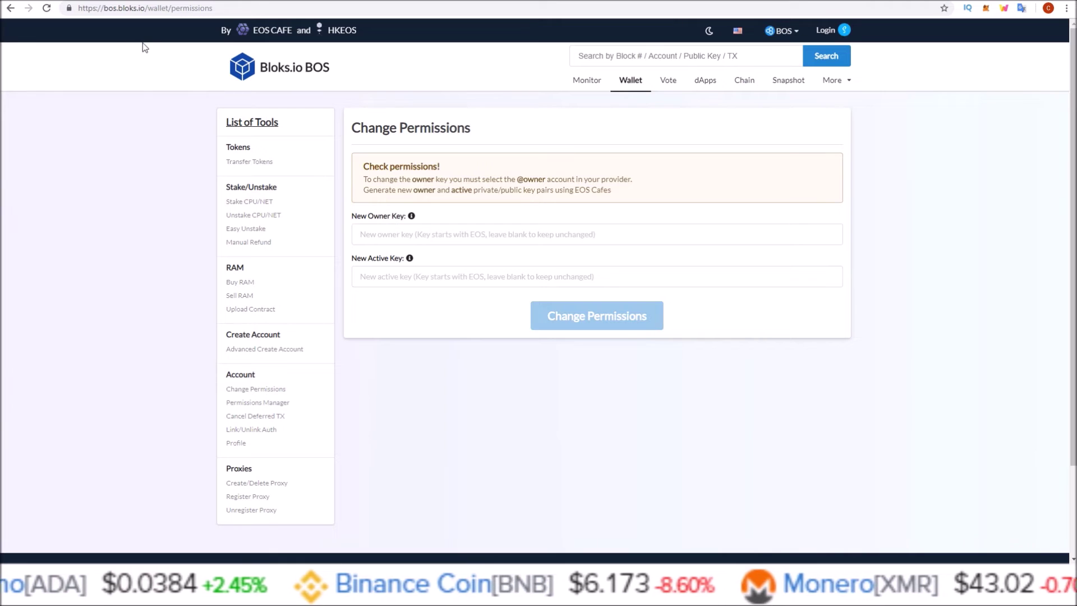
Reopen the blank BOS Change Permissions form at New Owner Key, then go to the EOSX Telos tab.
left_click_drag(103, 8, 140, 8)
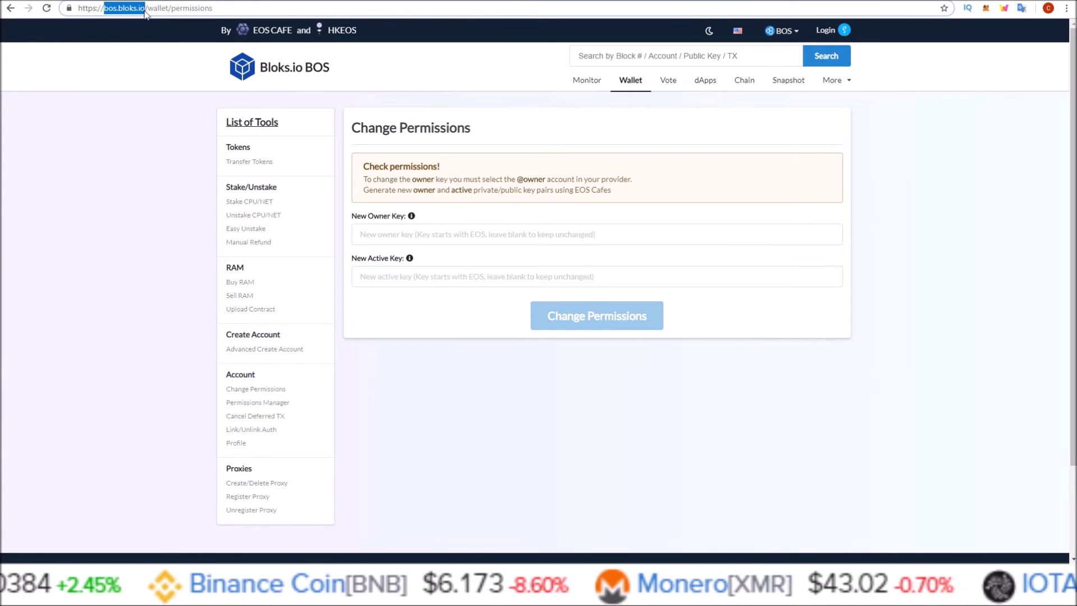
left_click(258, 73)
left_click(632, 90)
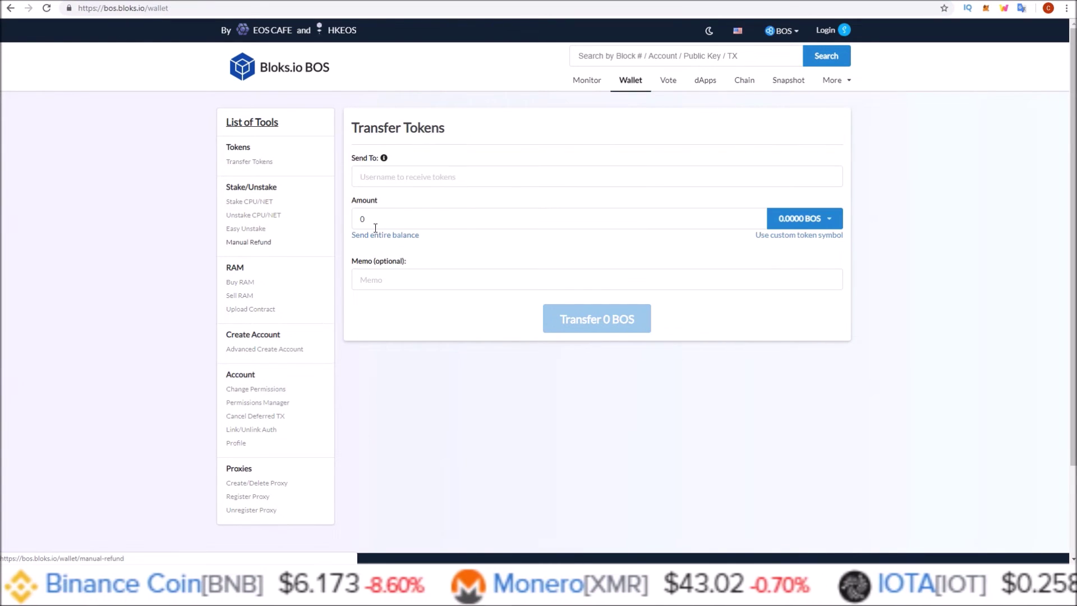
left_click(253, 389)
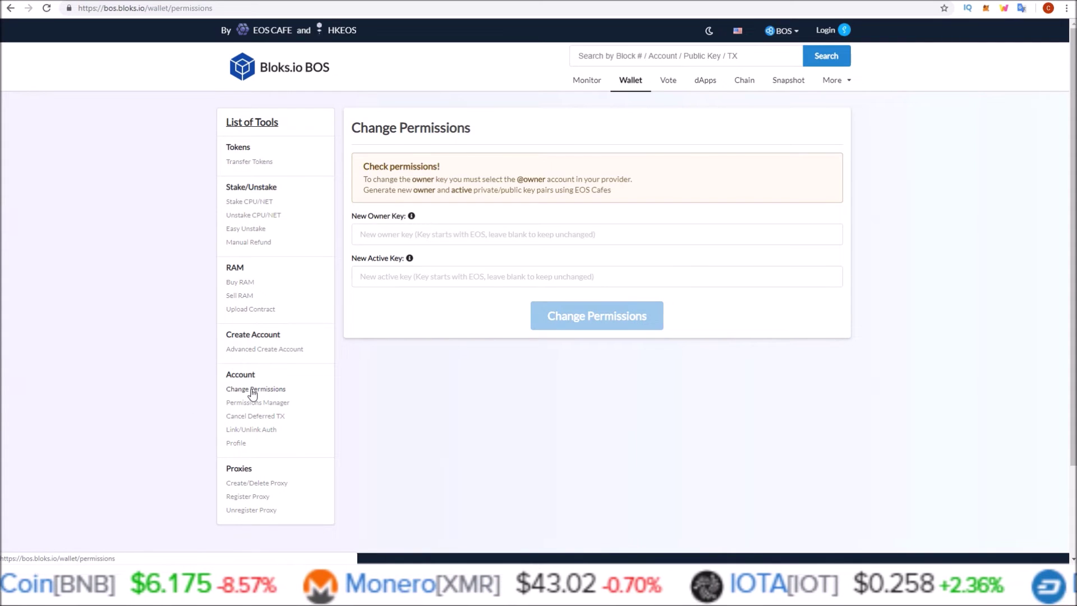
left_click(410, 234)
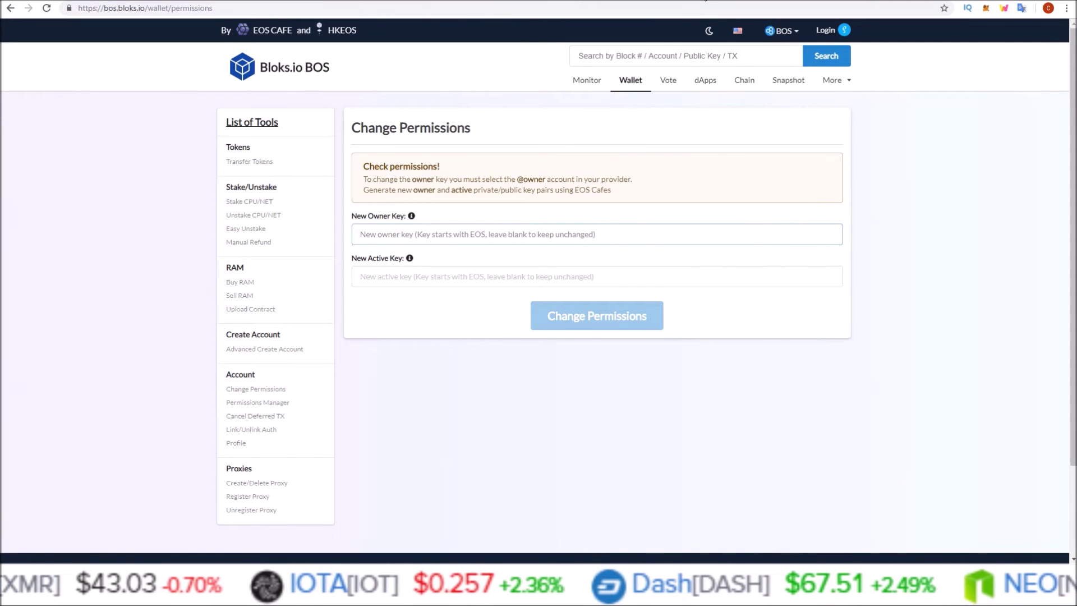
left_click(705, 1)
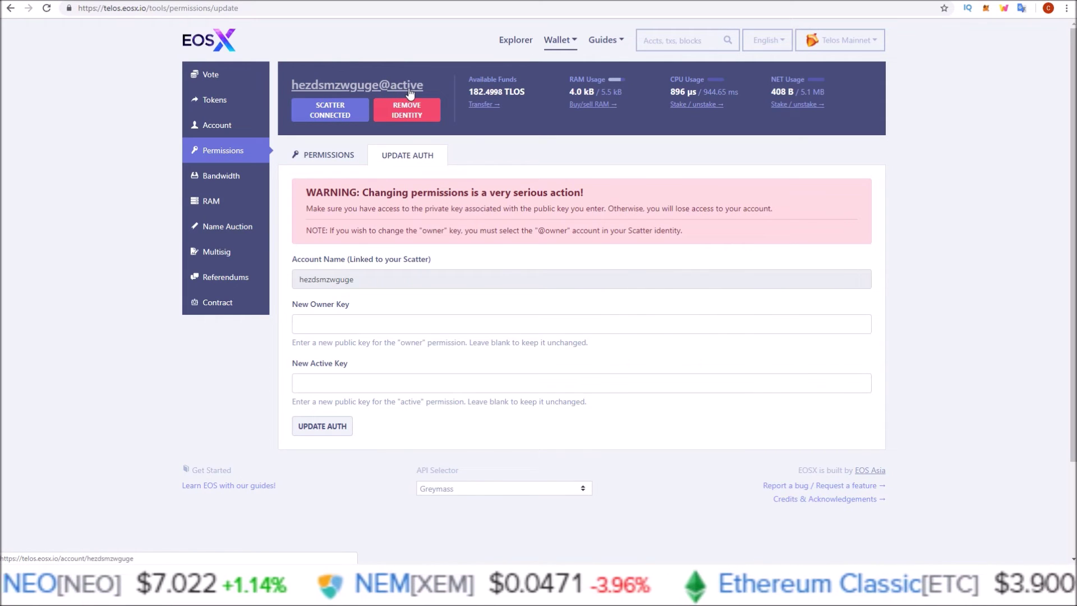
Open the Telos permissions tool and highlight the New Owner Key and New Active Key labels.
left_click(556, 45)
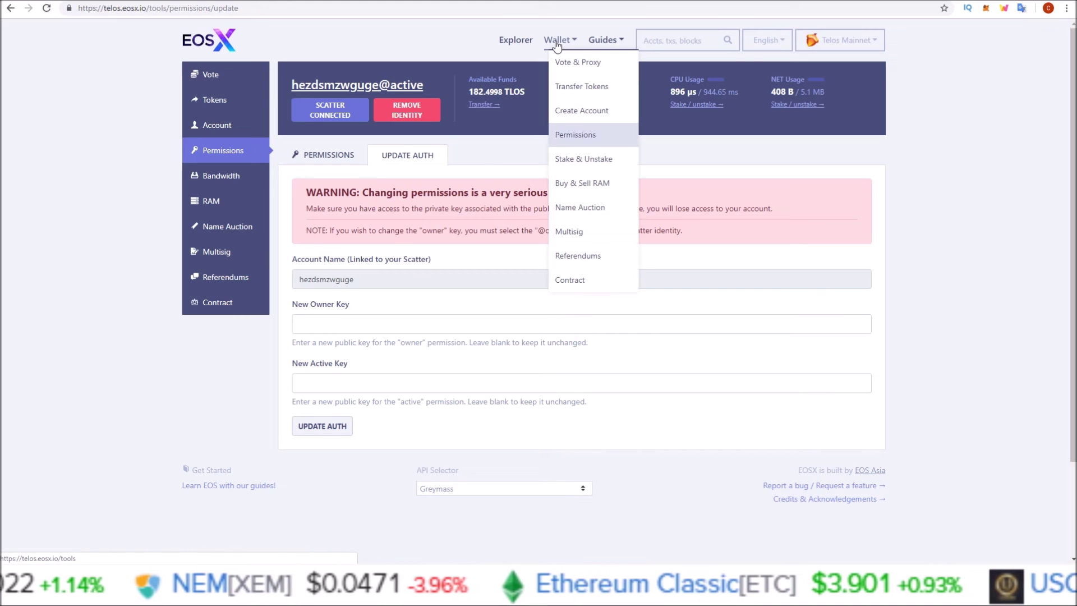
left_click(571, 138)
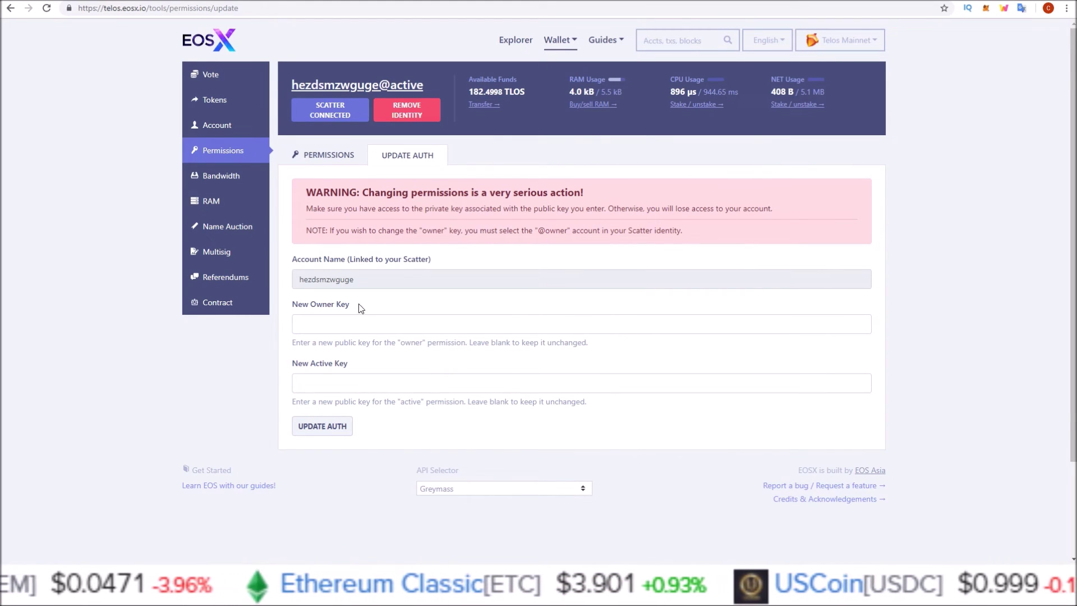
left_click_drag(291, 306, 362, 315)
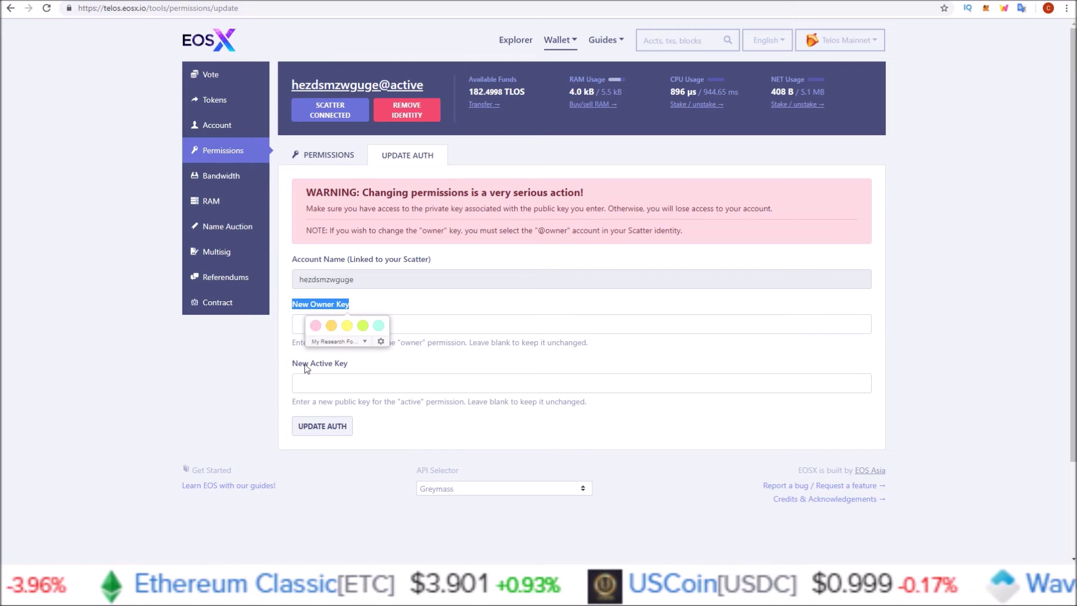
left_click_drag(292, 363, 353, 364)
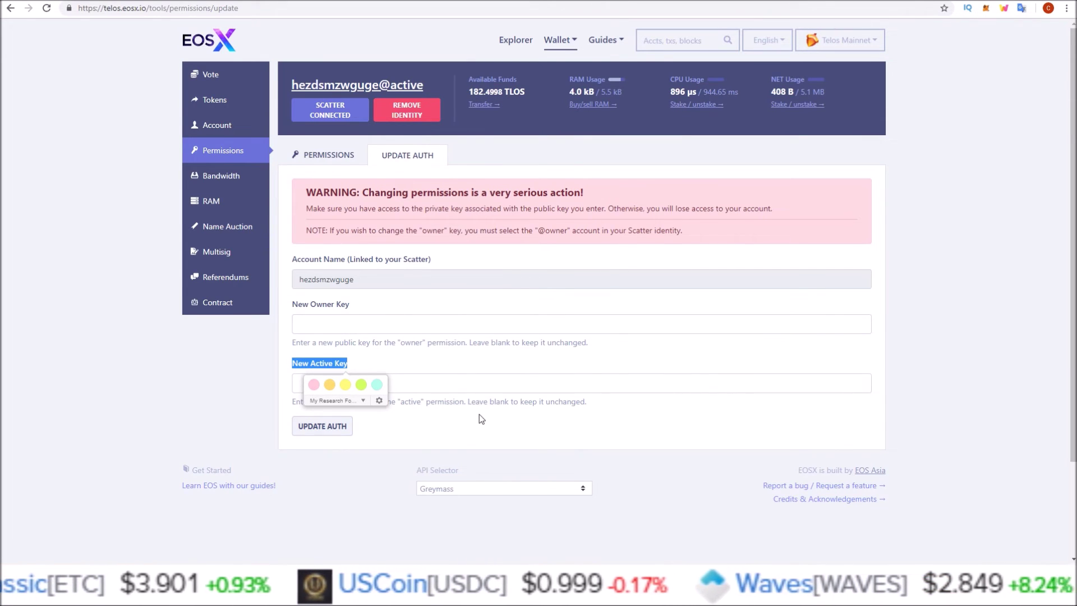
Select the linked account name and re-highlight the Active Key label on the Update Auth form.
left_click(549, 298)
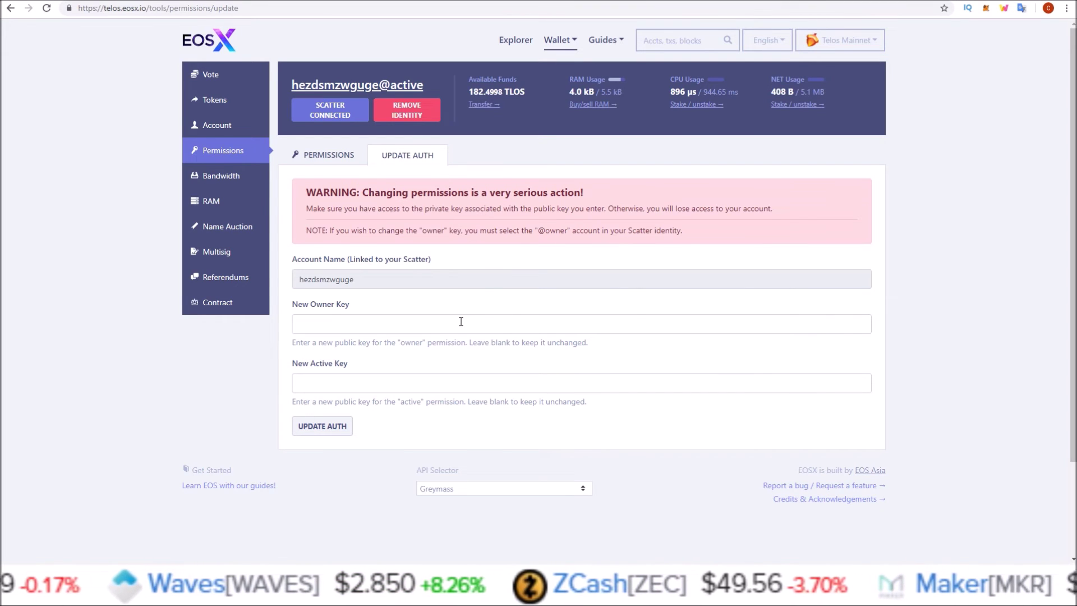
double_click(361, 274)
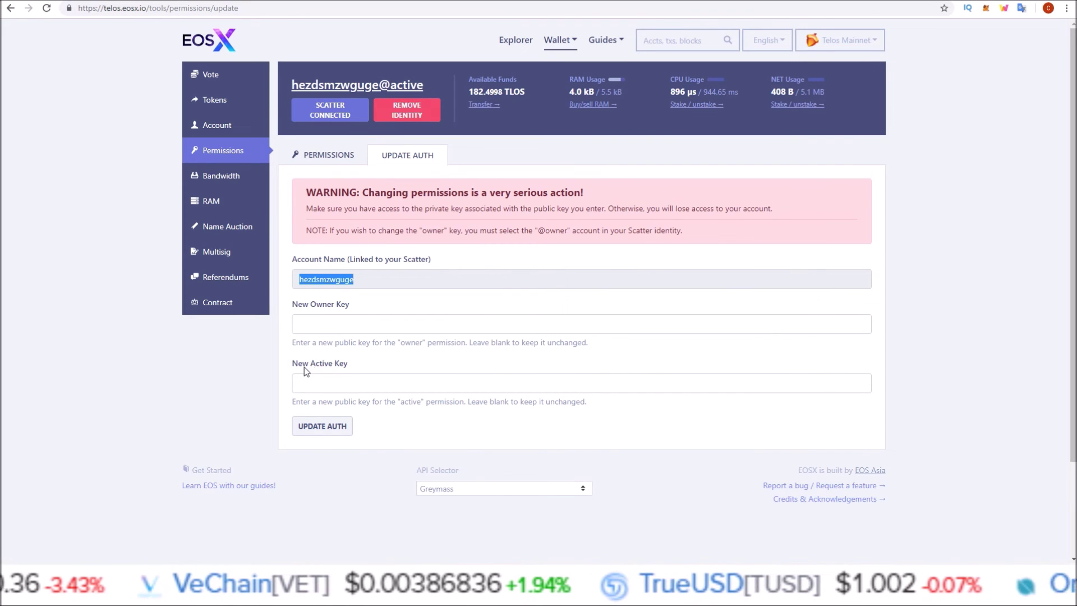
left_click_drag(310, 363, 351, 364)
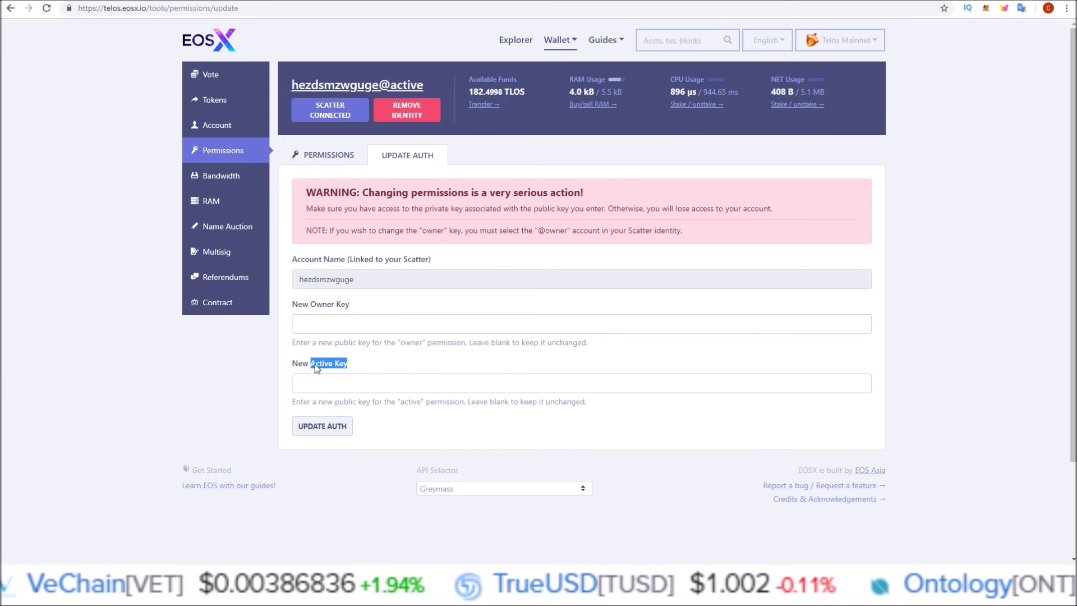
left_click(363, 373)
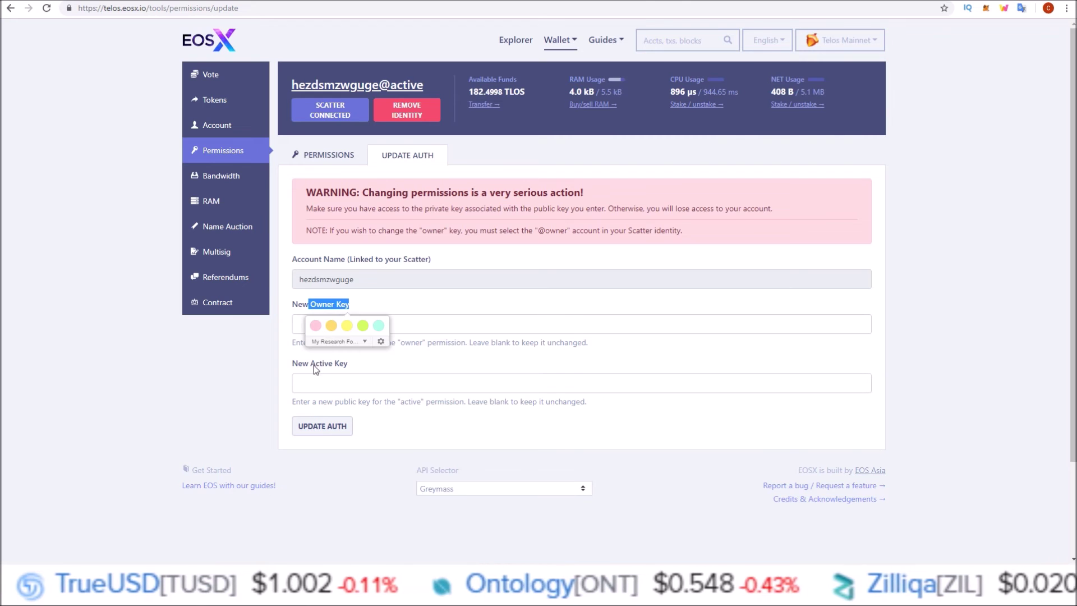
left_click_drag(312, 364, 349, 364)
left_click(104, 113)
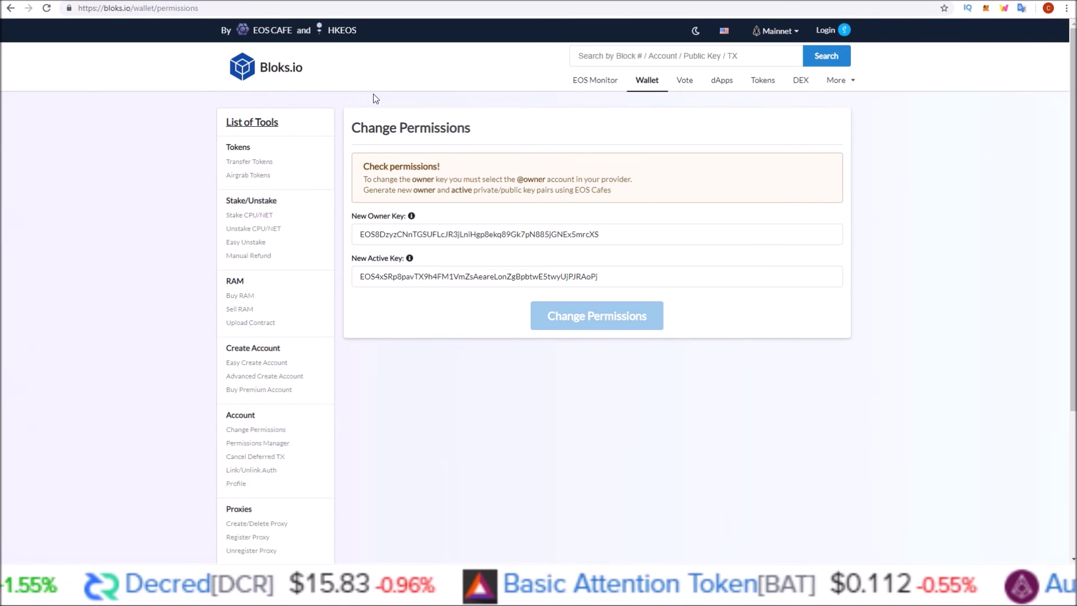
View the generated key pair, go back to the eoscafe/eos-key repo, then load the Bloks.io home page.
left_click(56, 2)
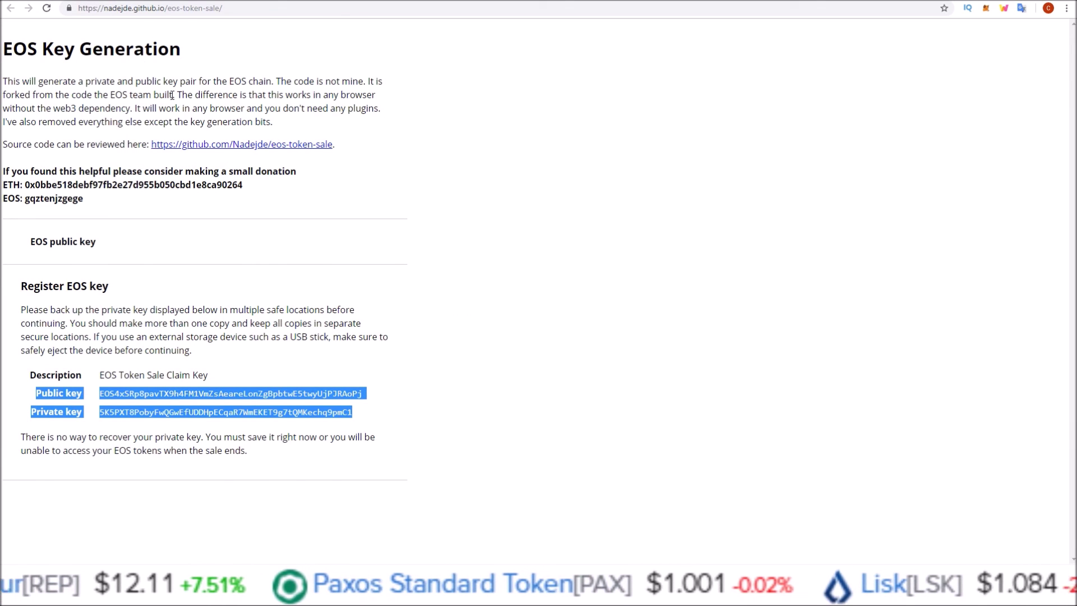
key("alt+Left")
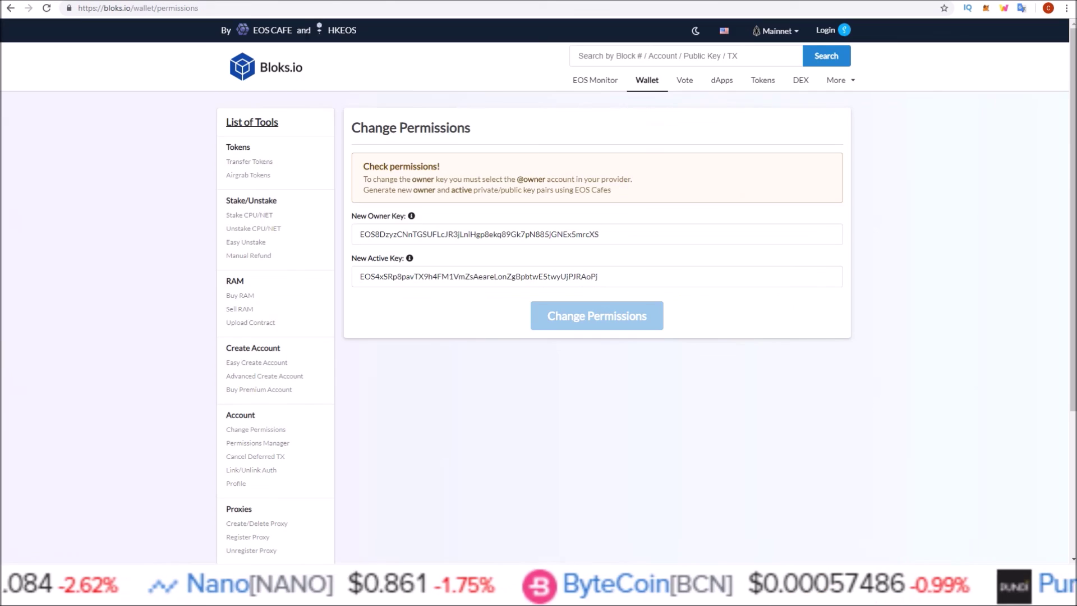
left_click(277, 71)
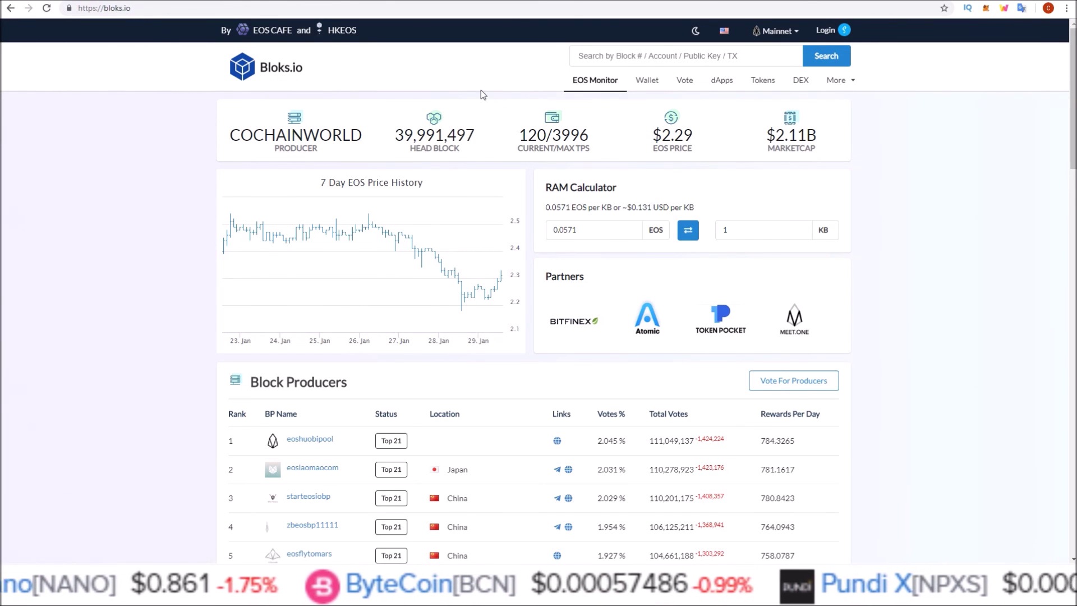
Keep EOS Mainnet selected, open its Change Permissions form, and review the other networks listed.
left_click(774, 32)
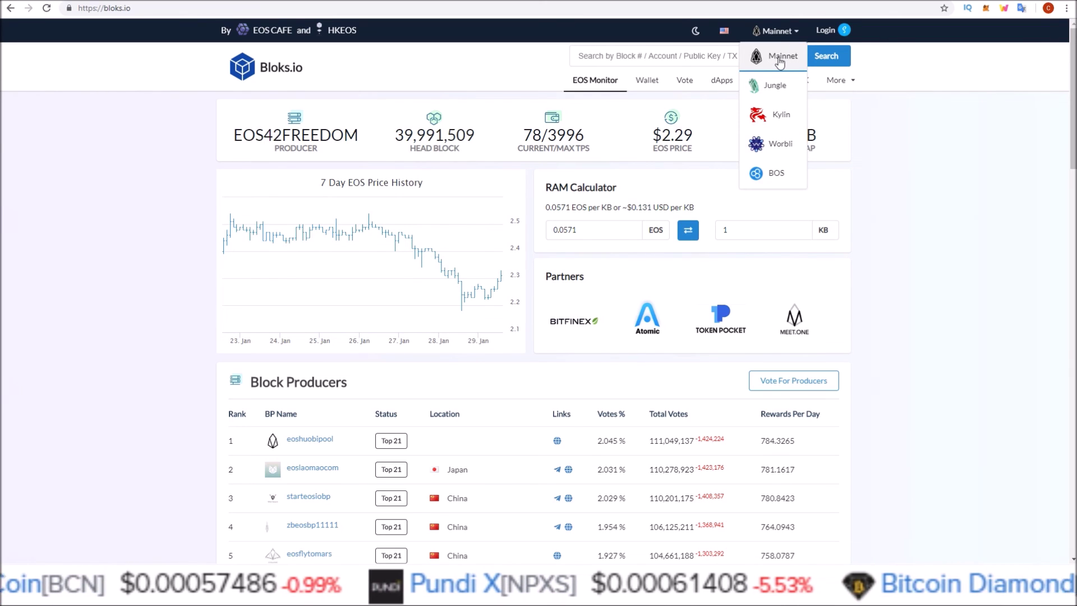
left_click(780, 60)
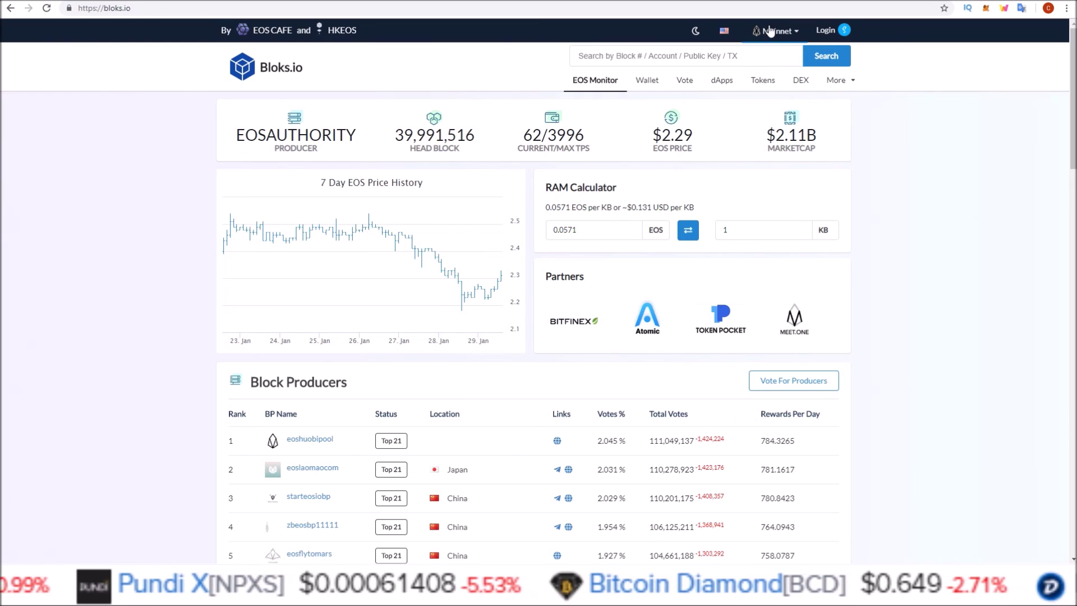
left_click(657, 86)
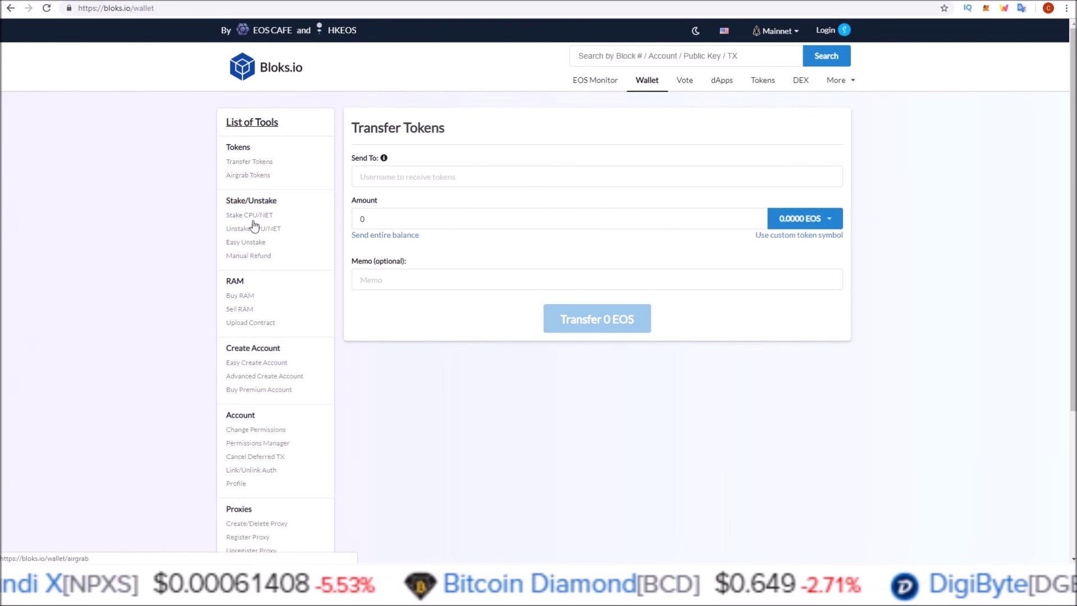
left_click(257, 430)
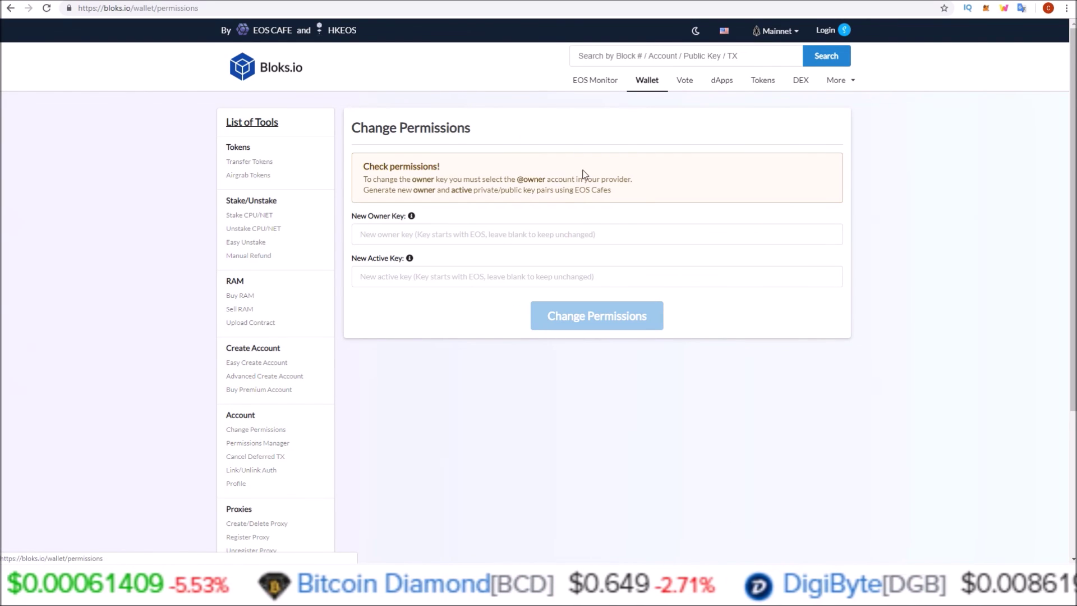
left_click(790, 37)
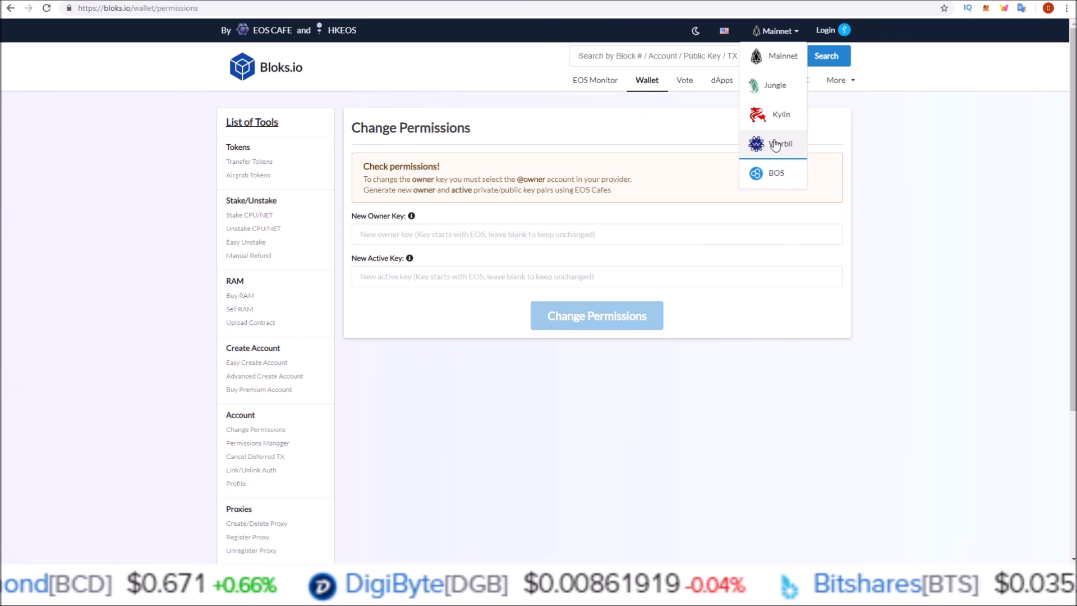
left_click(892, 113)
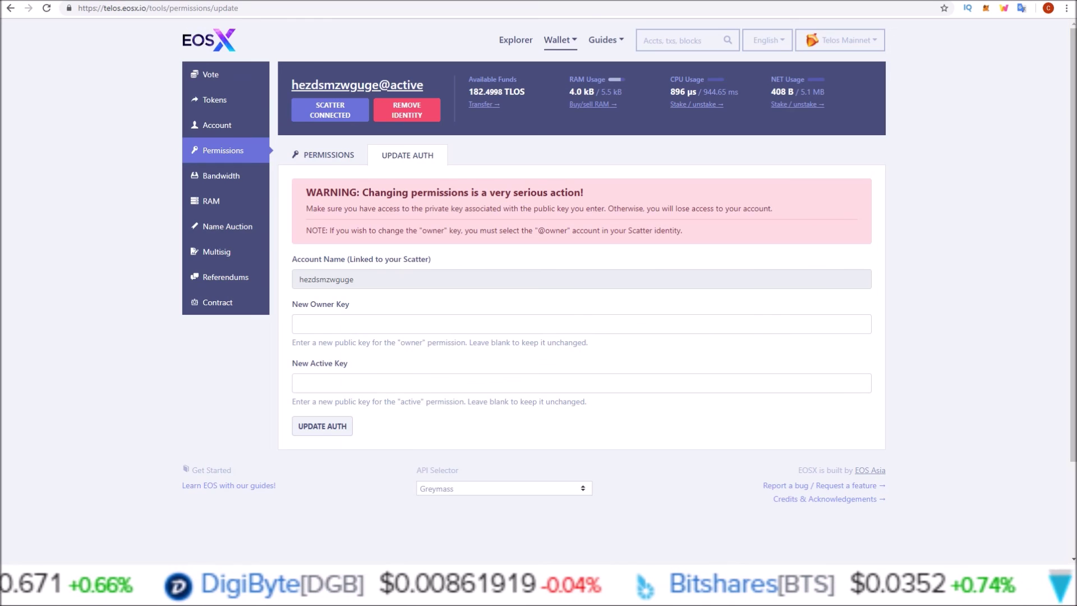
Return to EOSX's Telos permissions page from the explorer home and remove the Scatter identity.
left_click(207, 41)
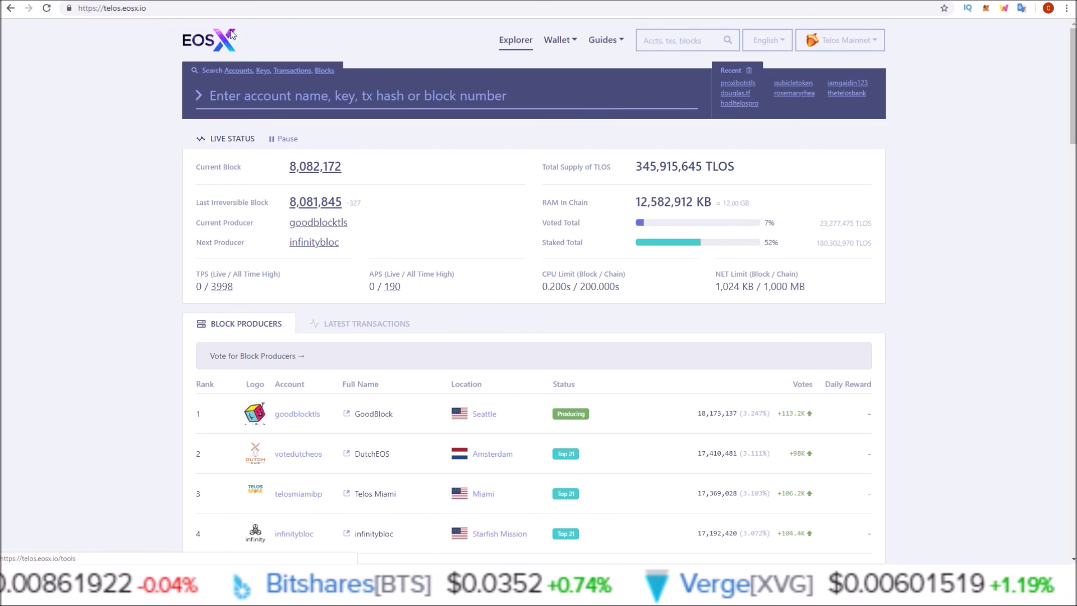
left_click(558, 42)
left_click(572, 138)
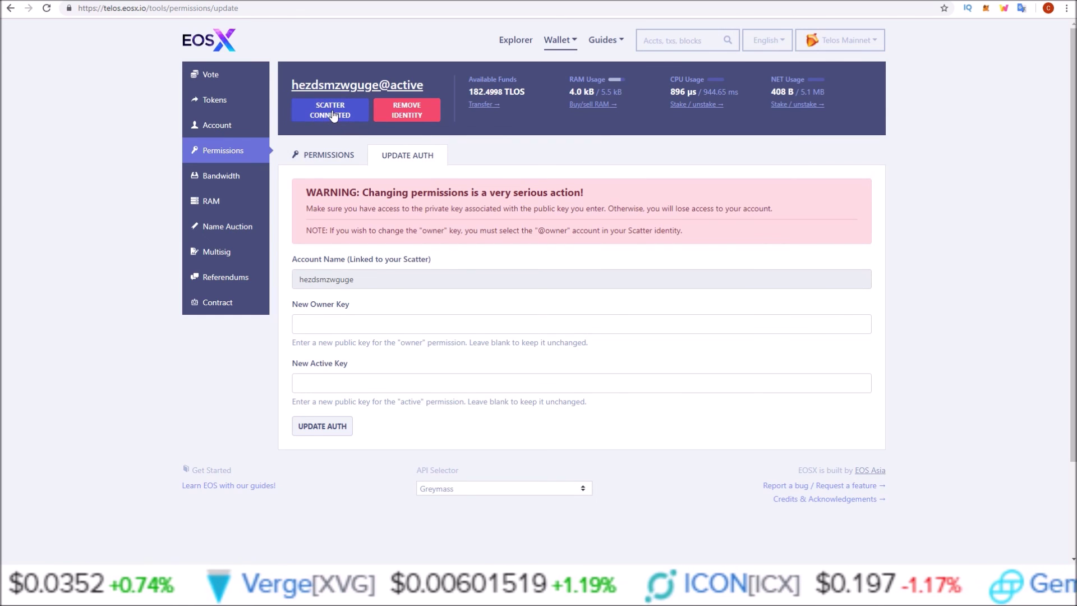
left_click(398, 113)
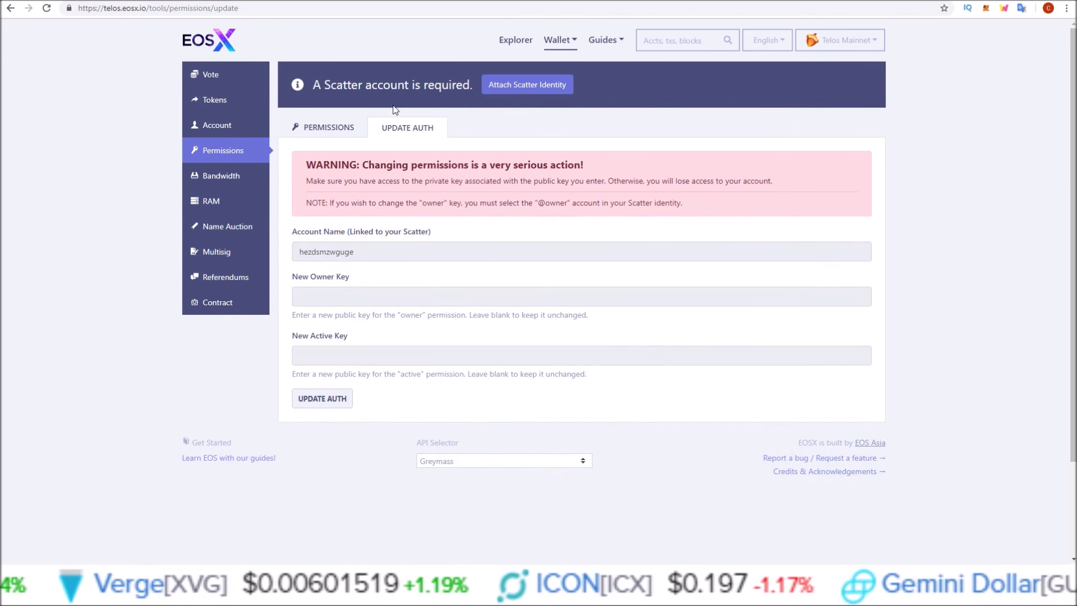